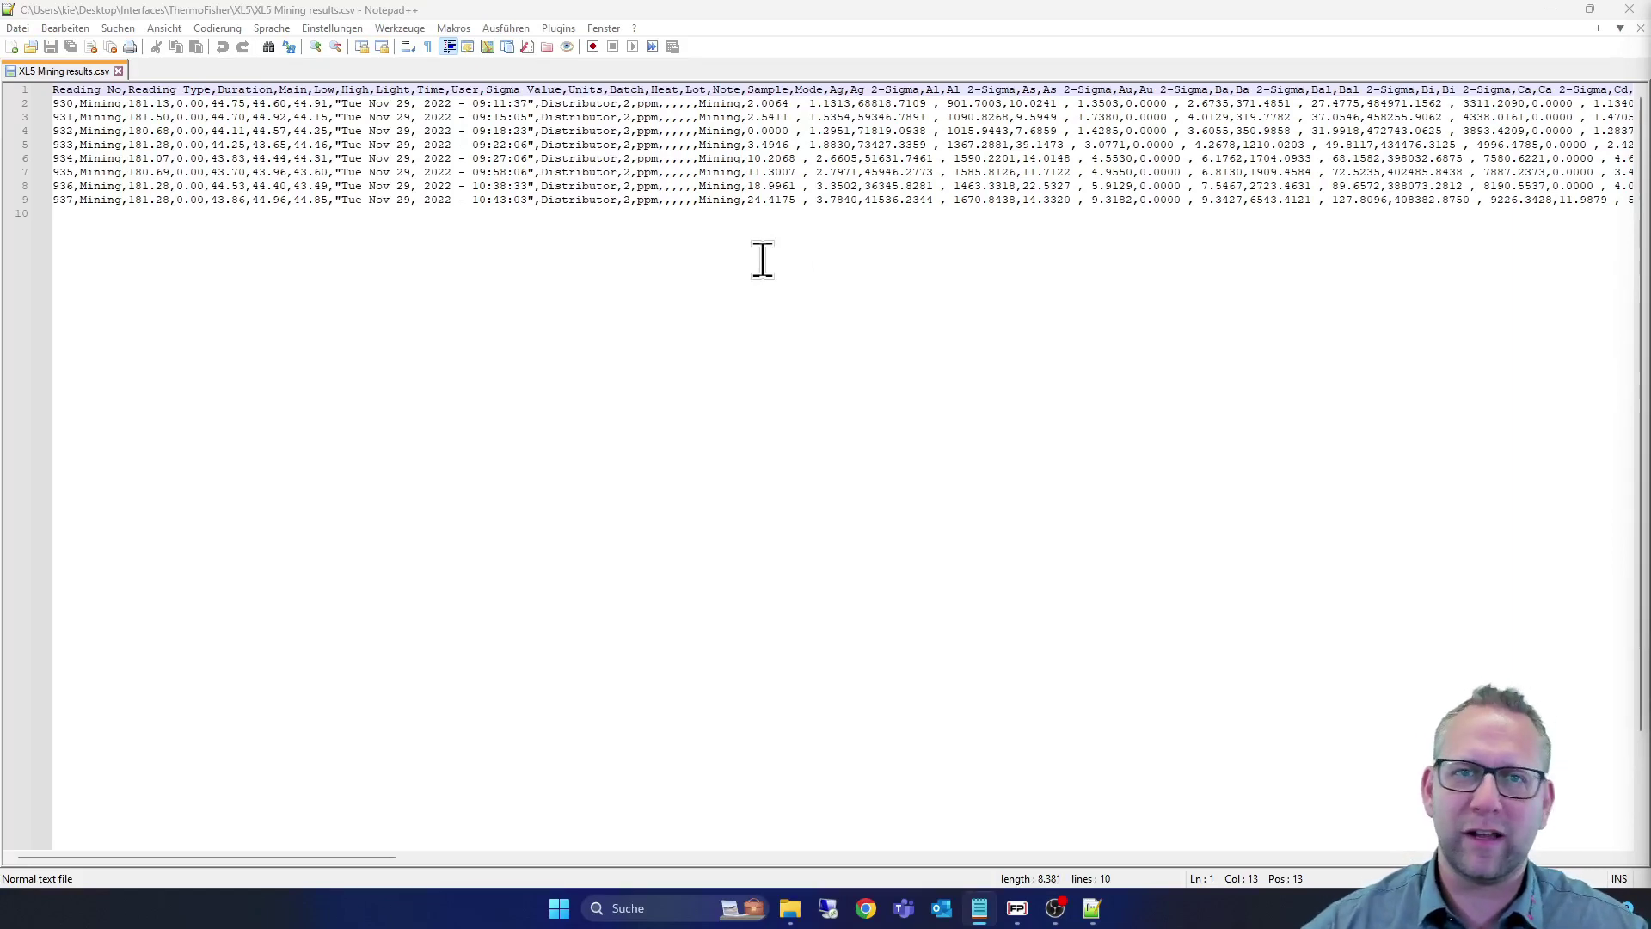
Inspect the CSV rows on lines 4 and 7, the Reading Type and Light headers, and the first reading's timestamp
left_click(760, 258)
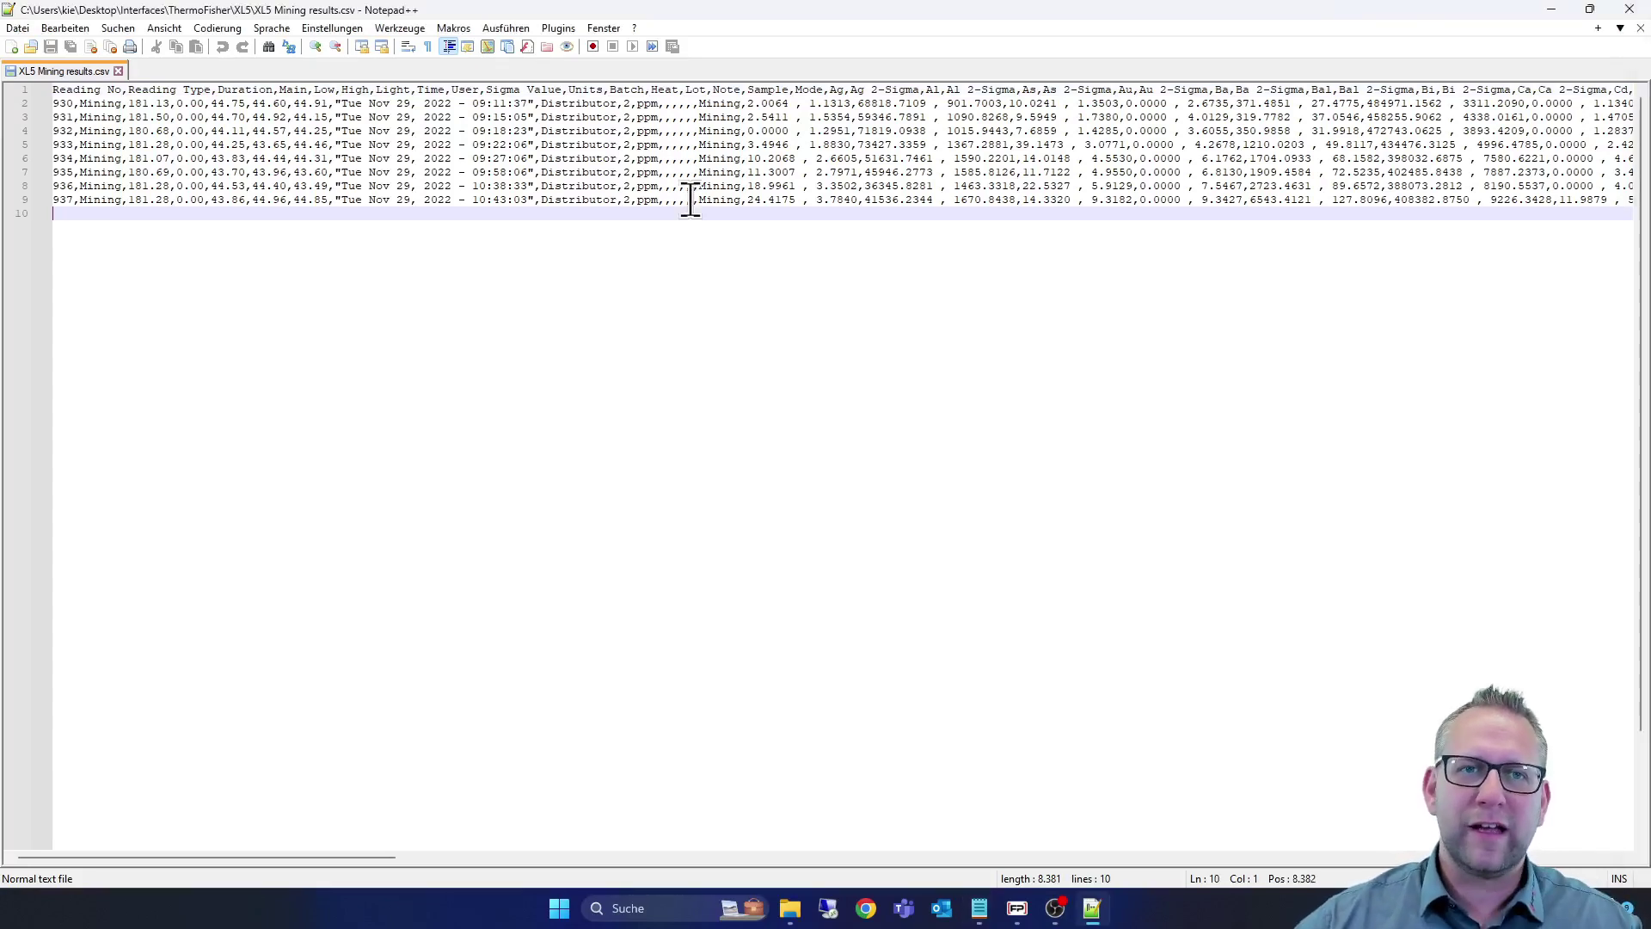
left_click(513, 134)
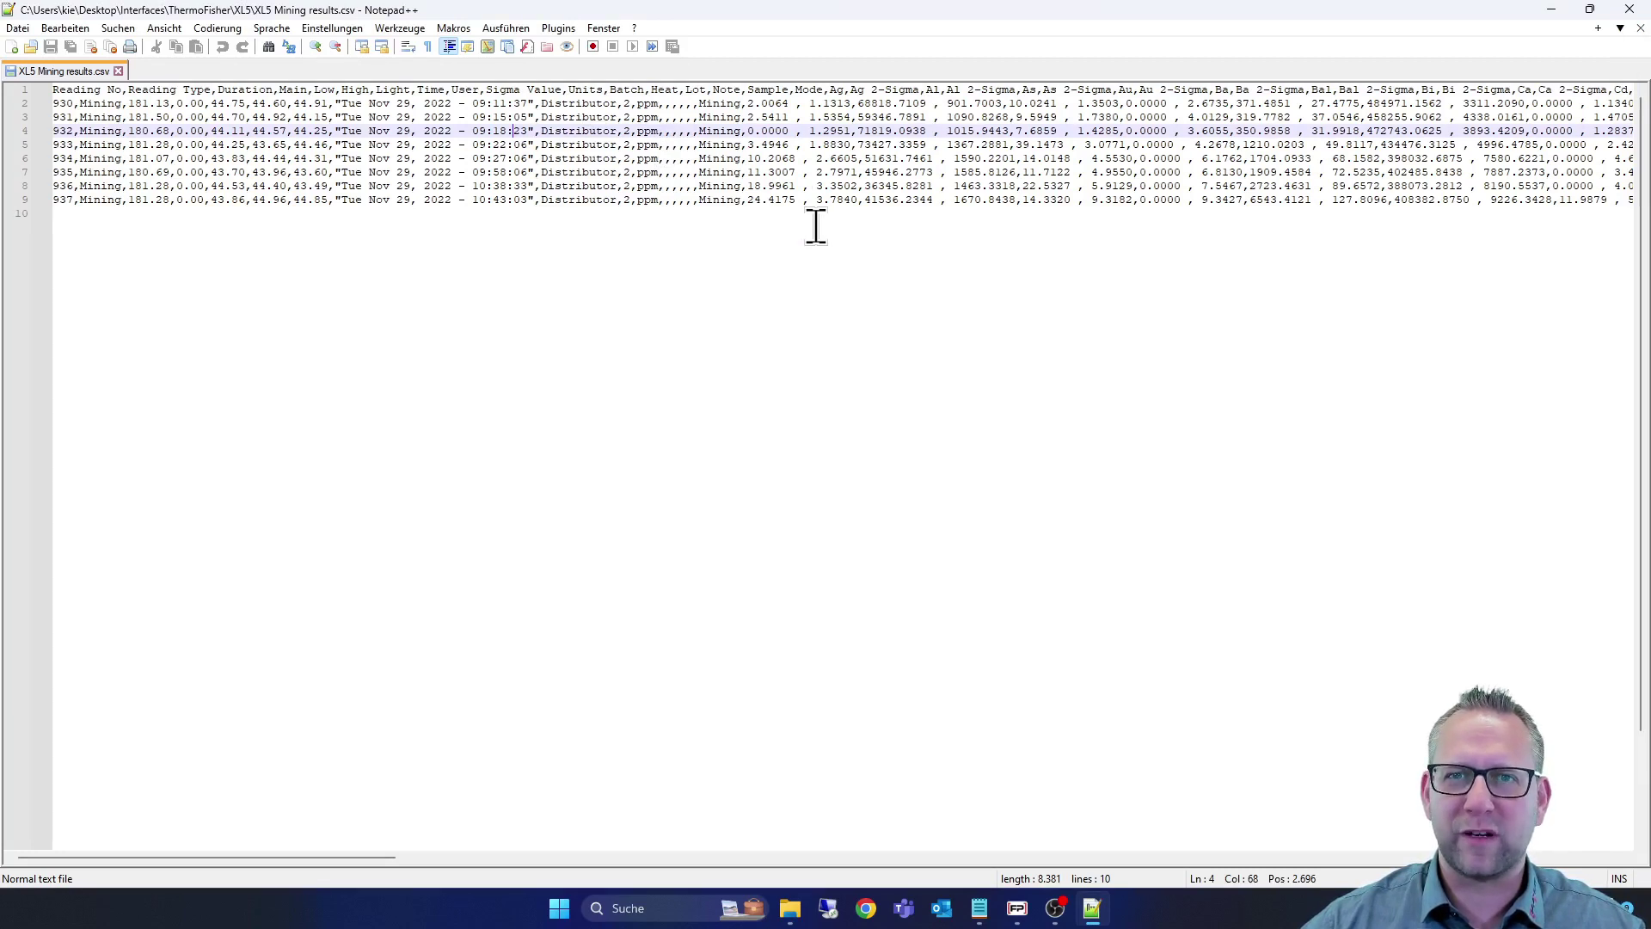
left_click(746, 172)
left_click(190, 91)
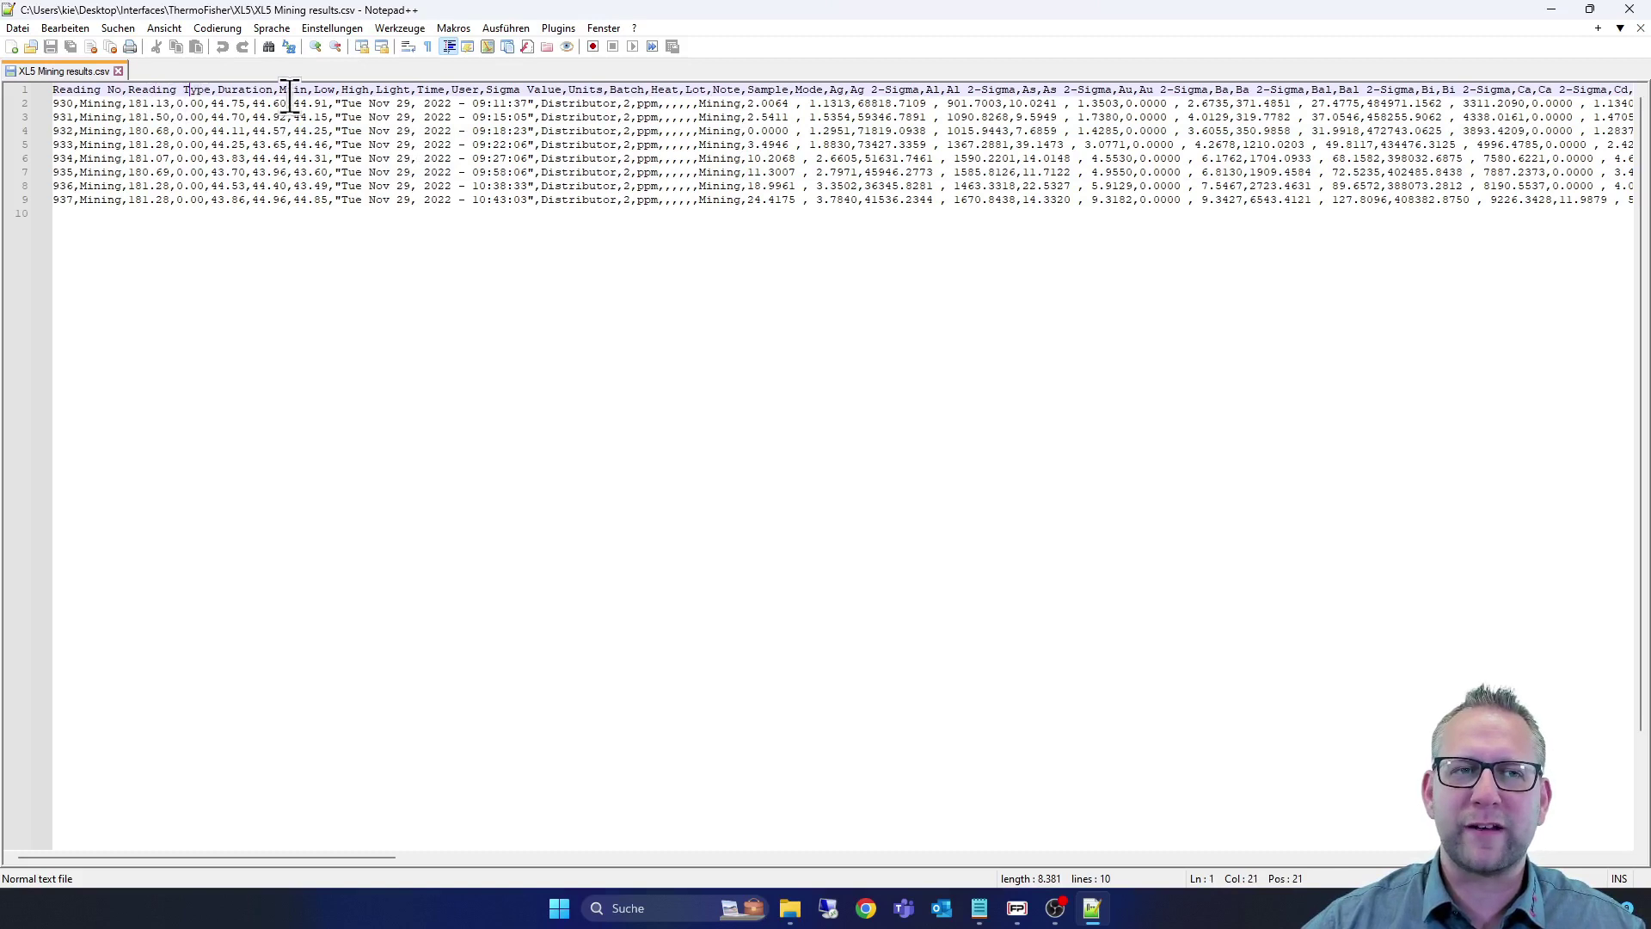
left_click(397, 92)
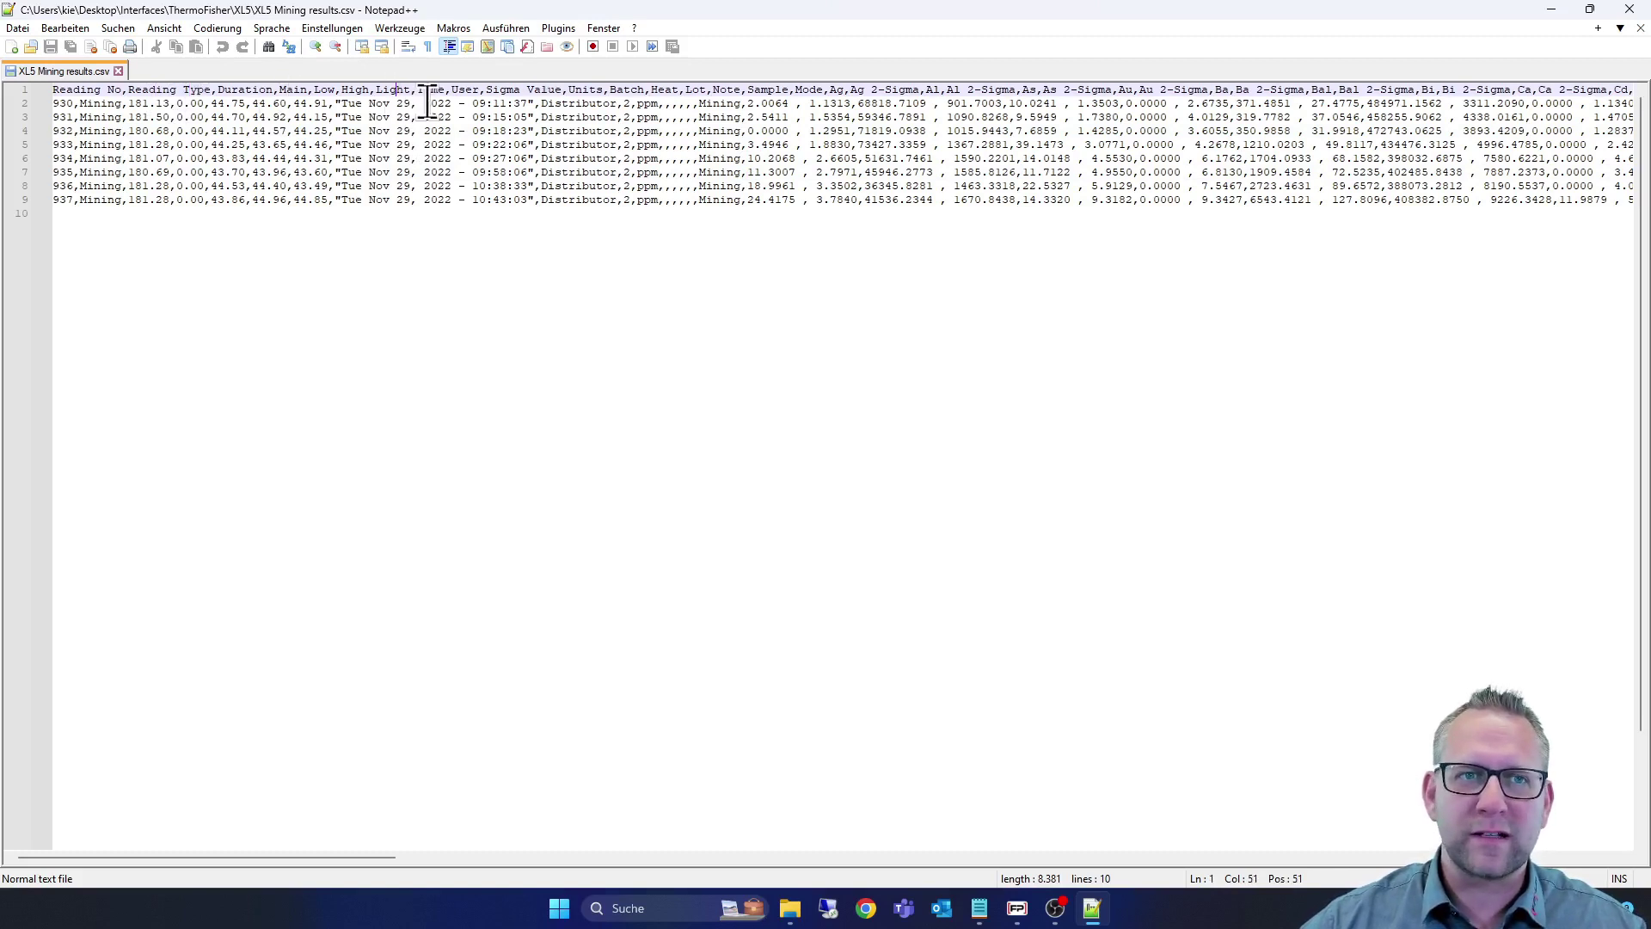
left_click_drag(341, 104, 533, 109)
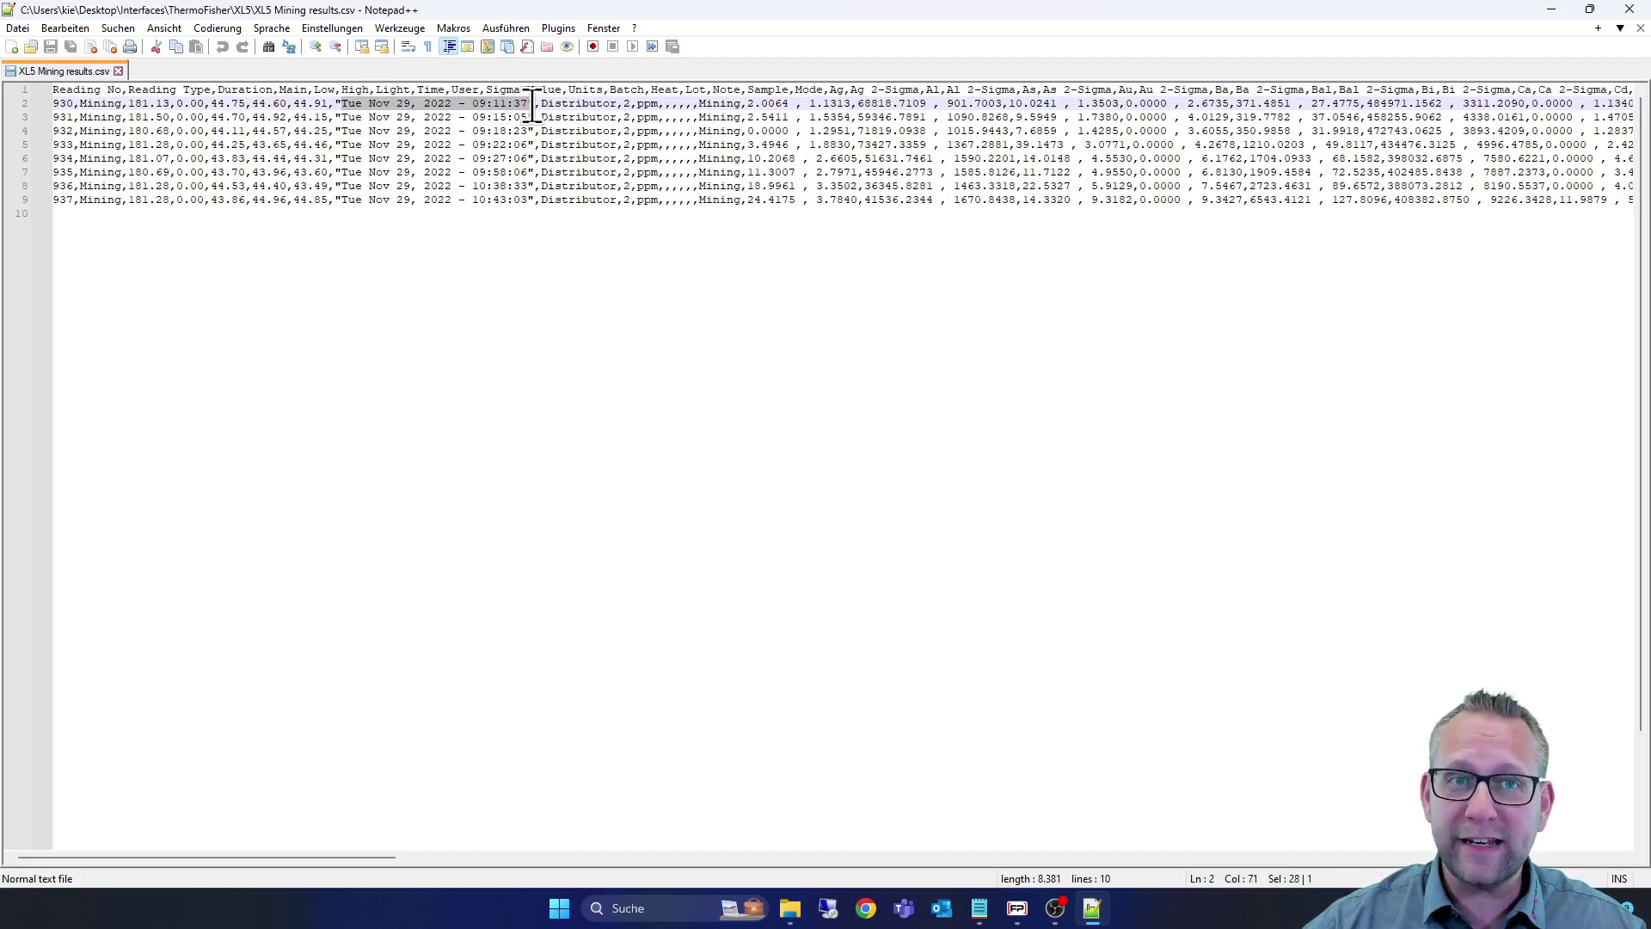
left_click(533, 107)
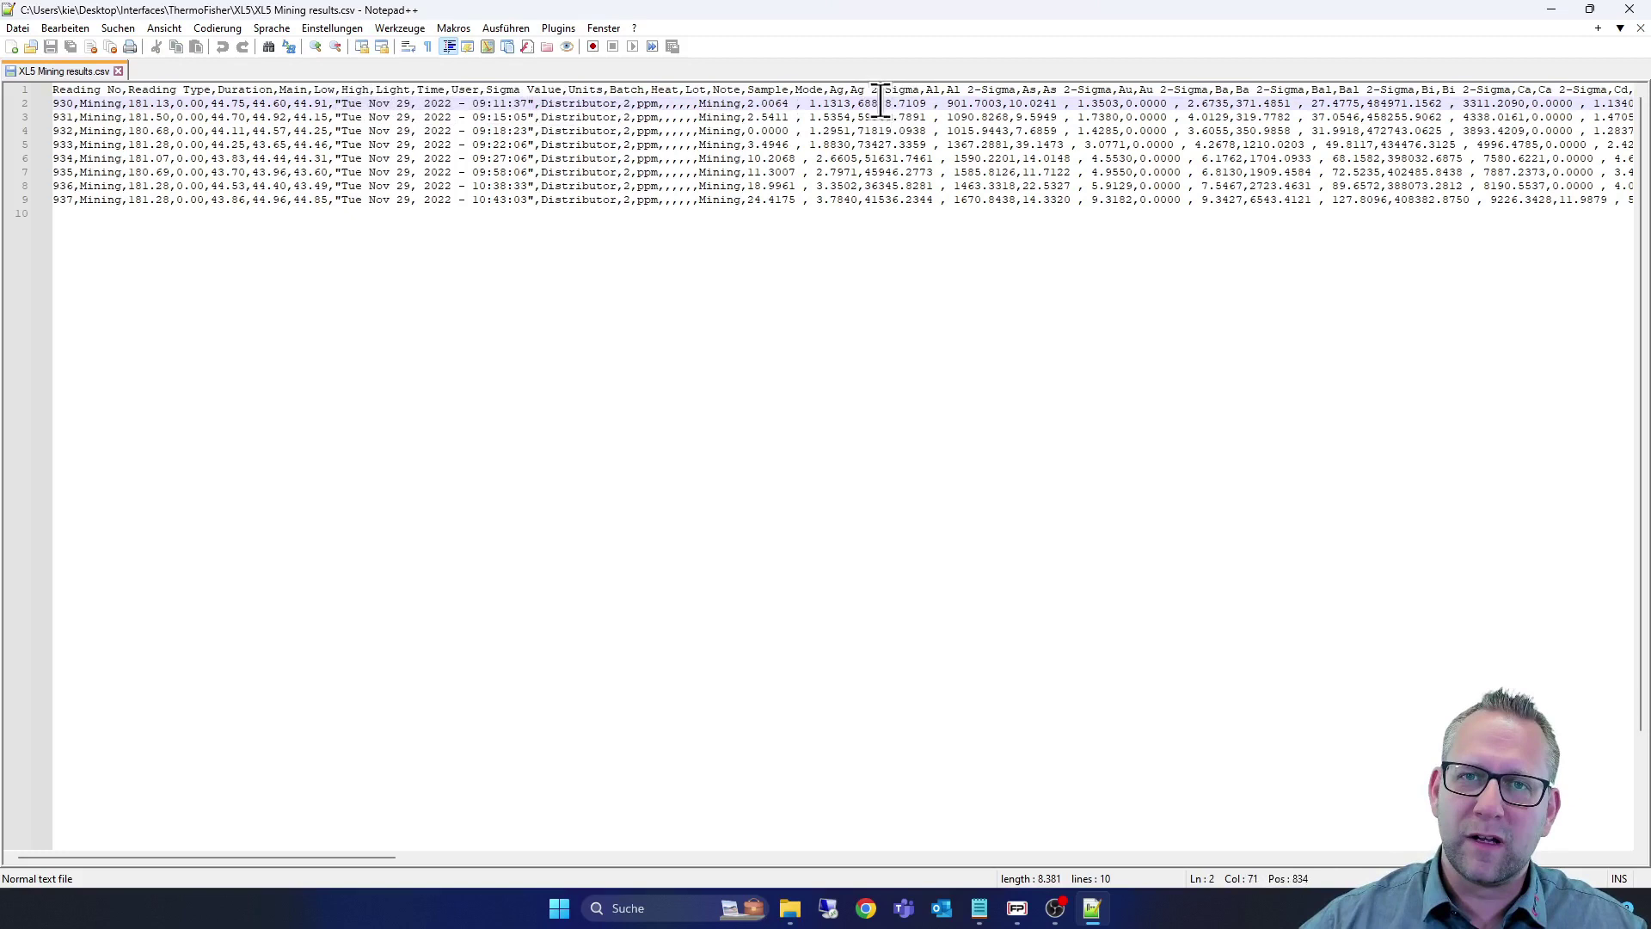
Check the Ag and Al 2-Sigma headers and the last reading rows of the CSV
left_click(852, 89)
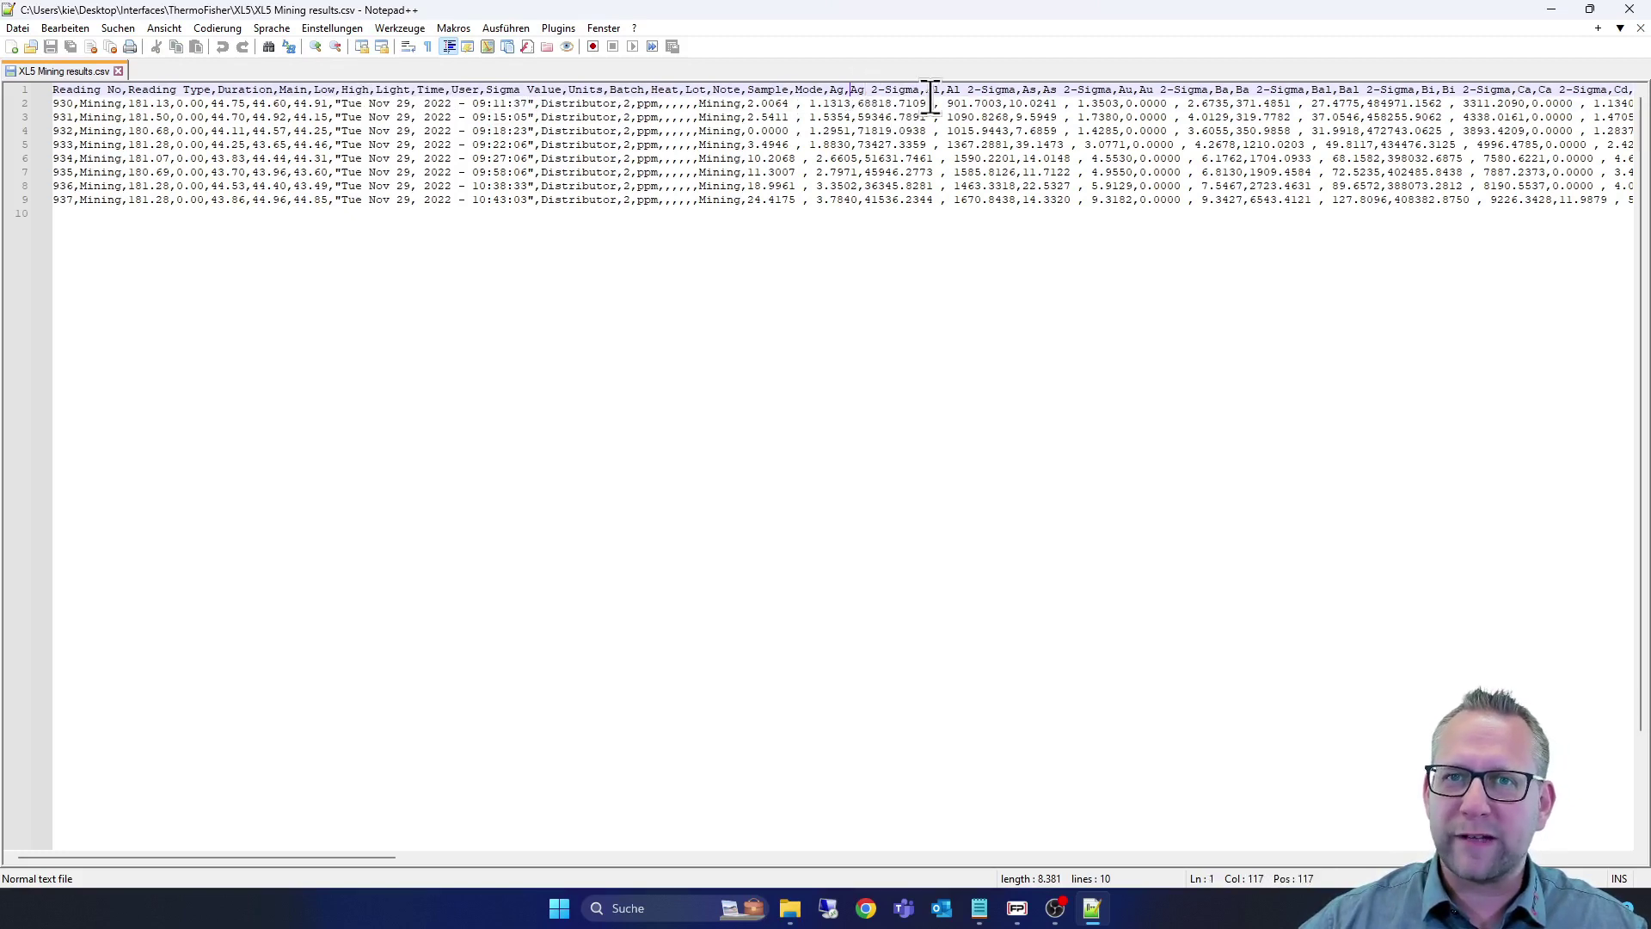
left_click(1036, 92)
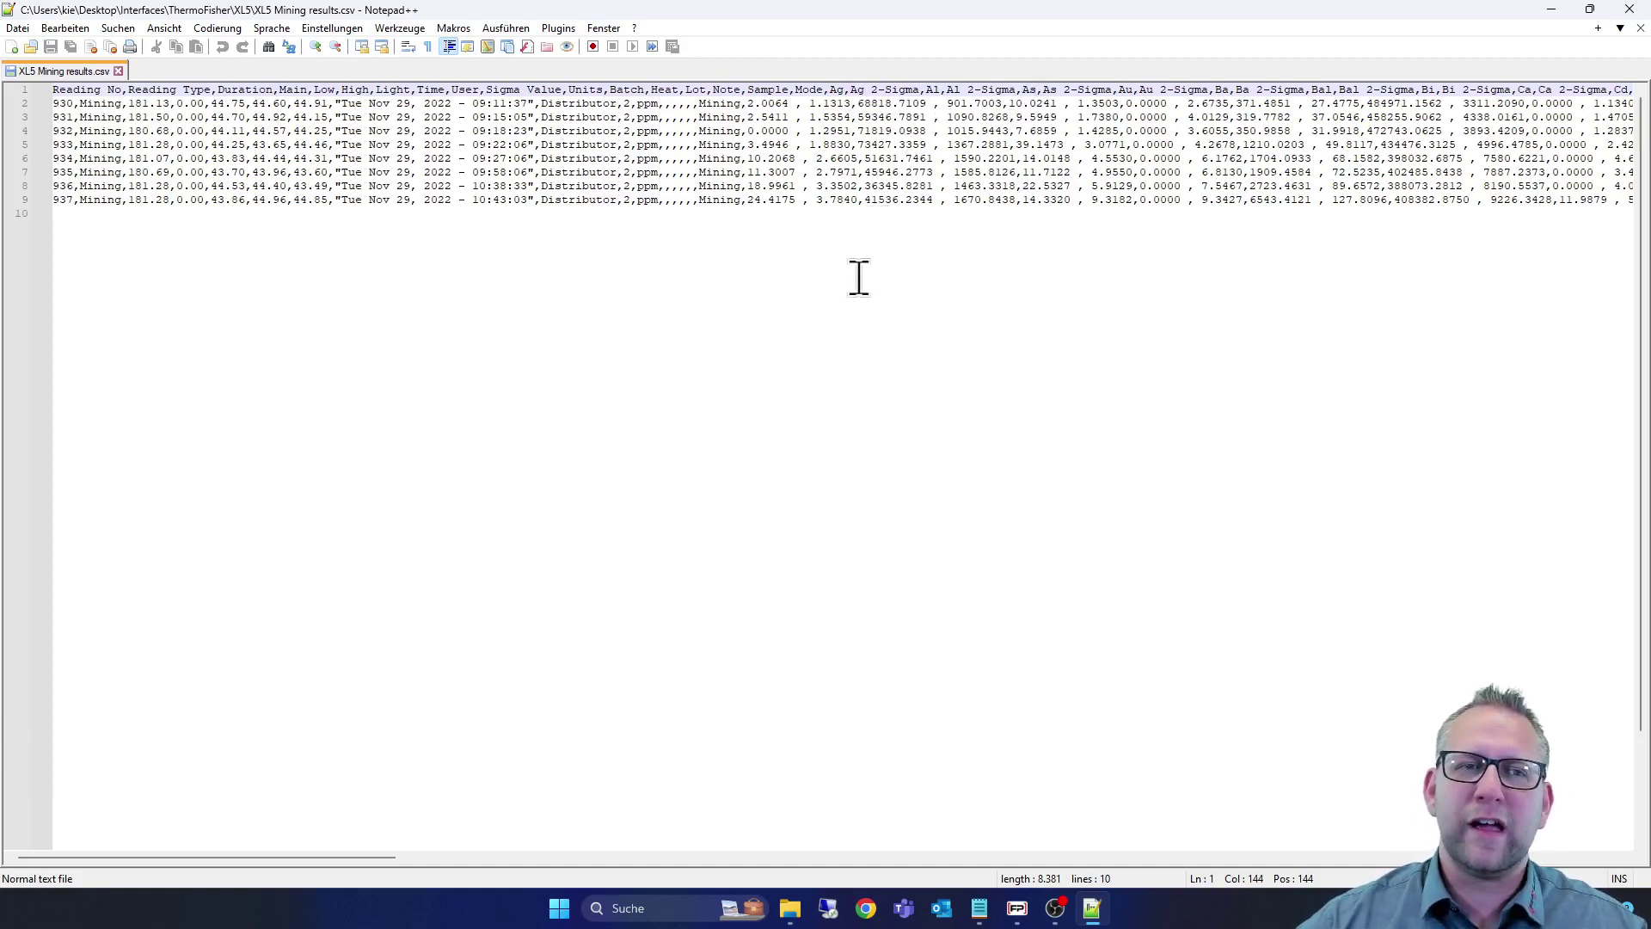
left_click(831, 319)
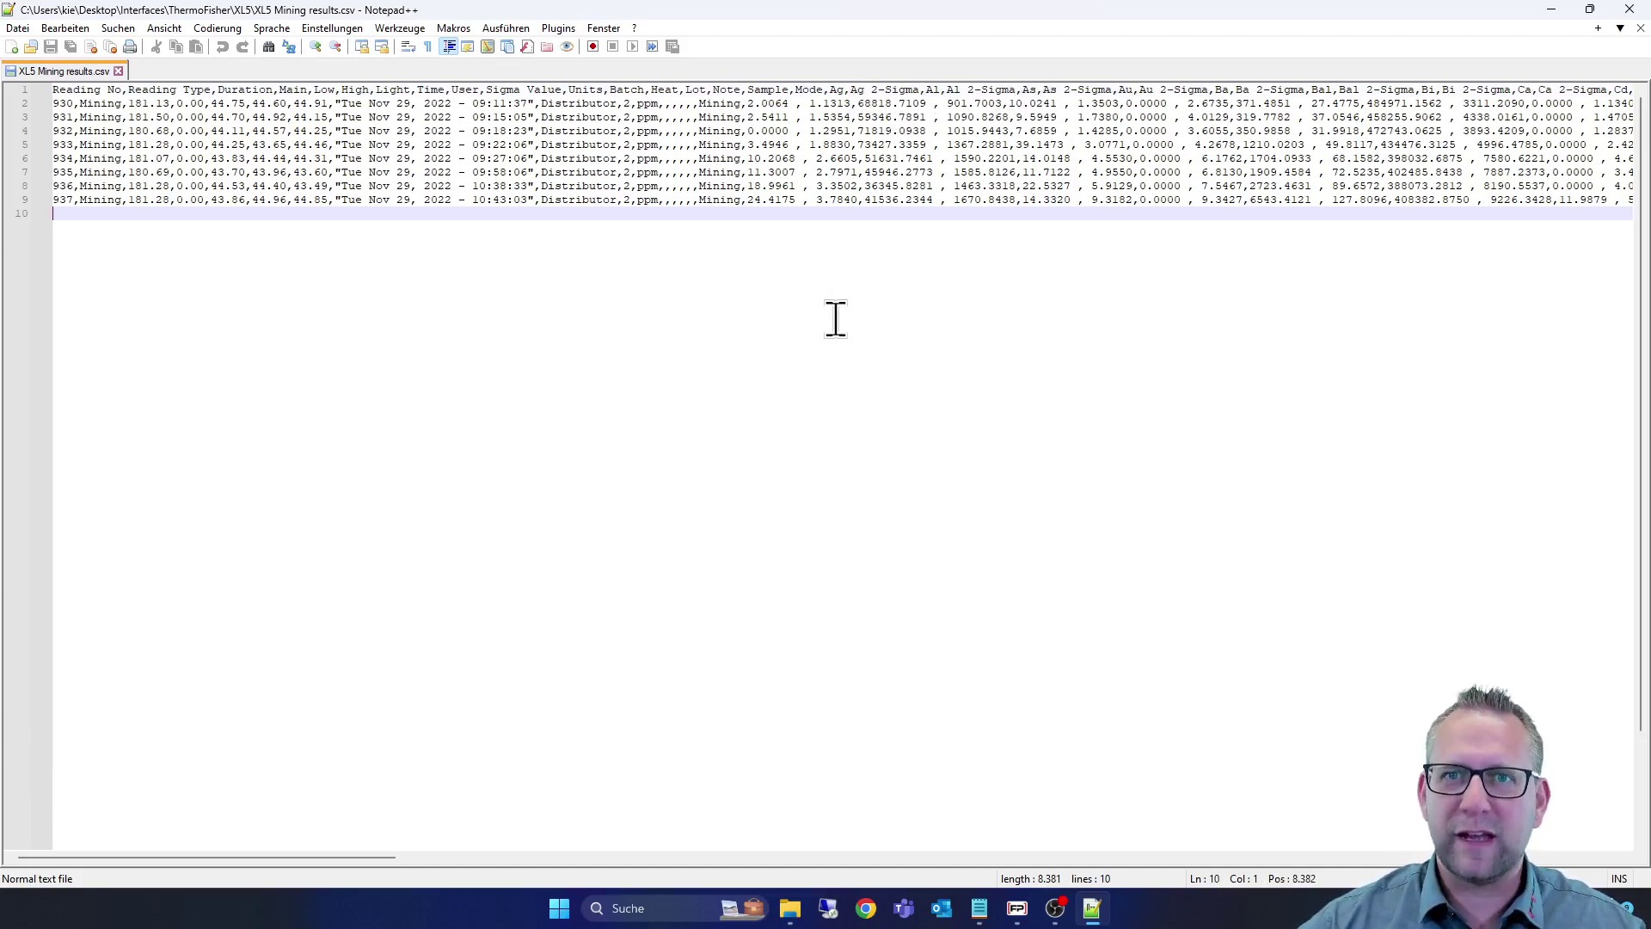
left_click(802, 188, "shift")
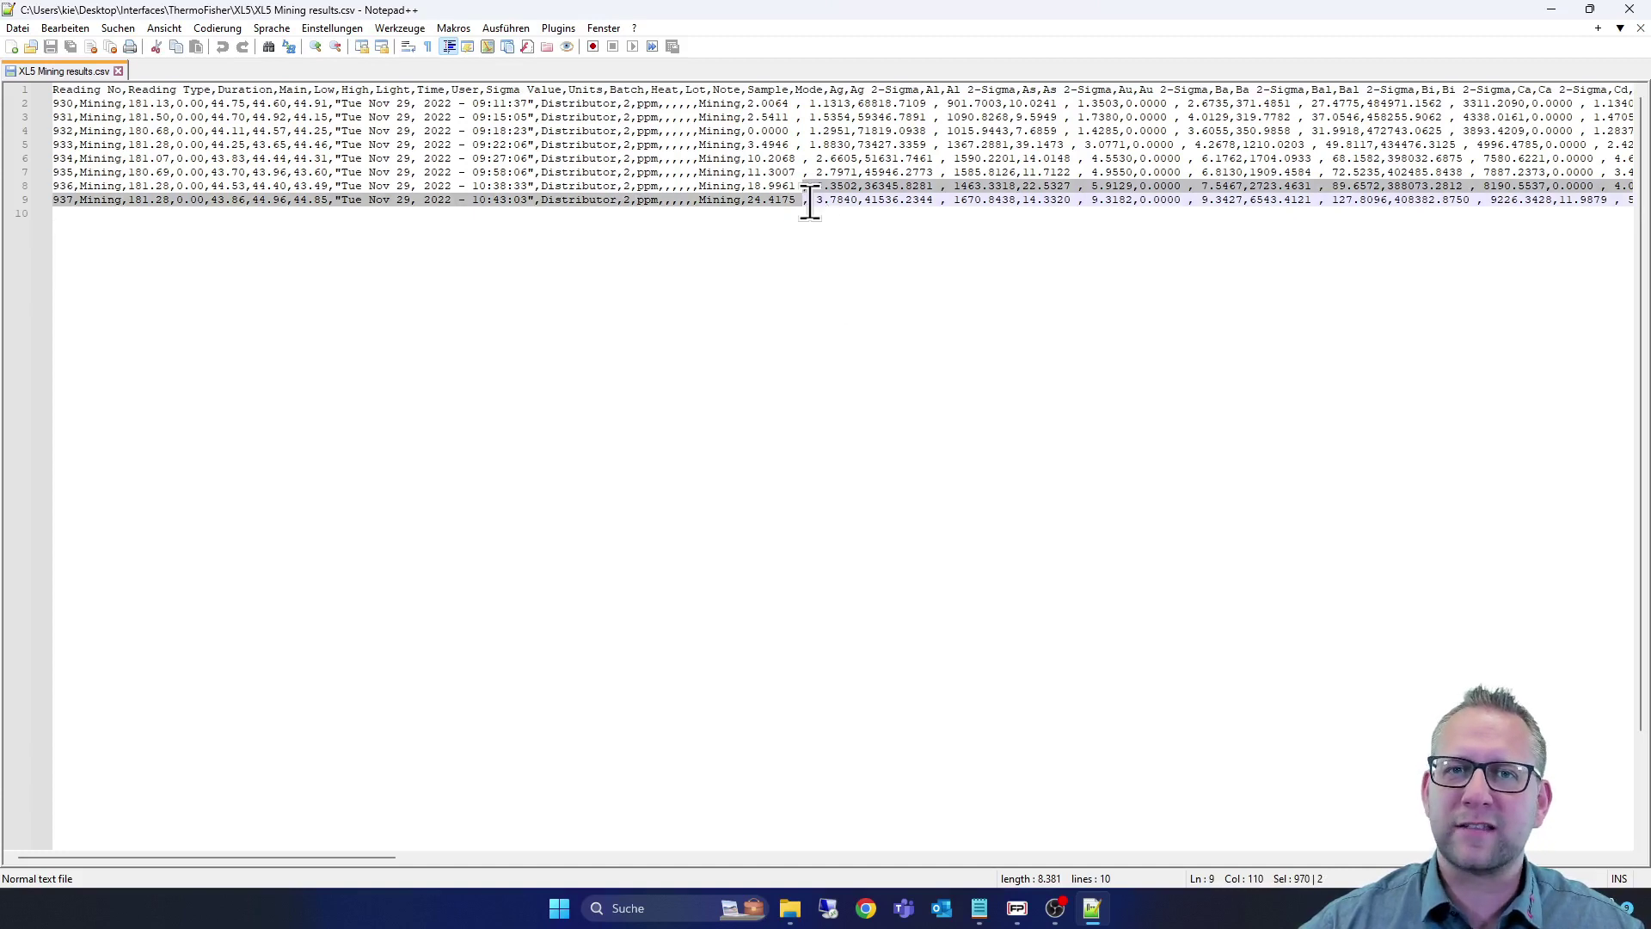
left_click(811, 247)
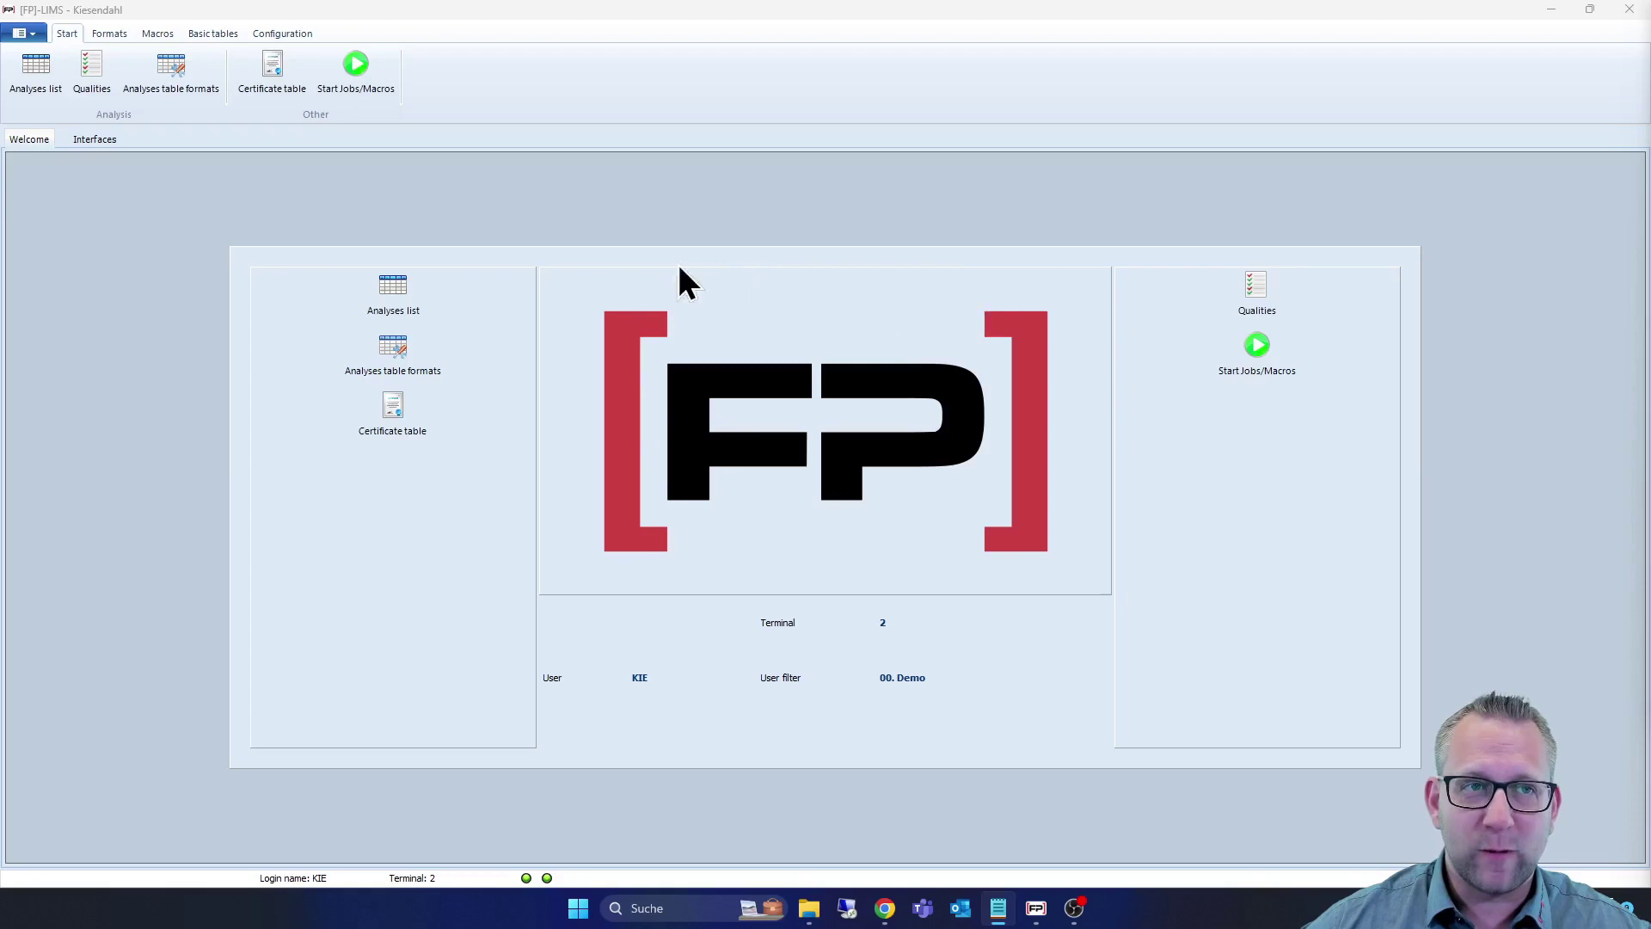
Open Configuration > Interfaces and select the XL5 entry under TextImport
left_click(289, 34)
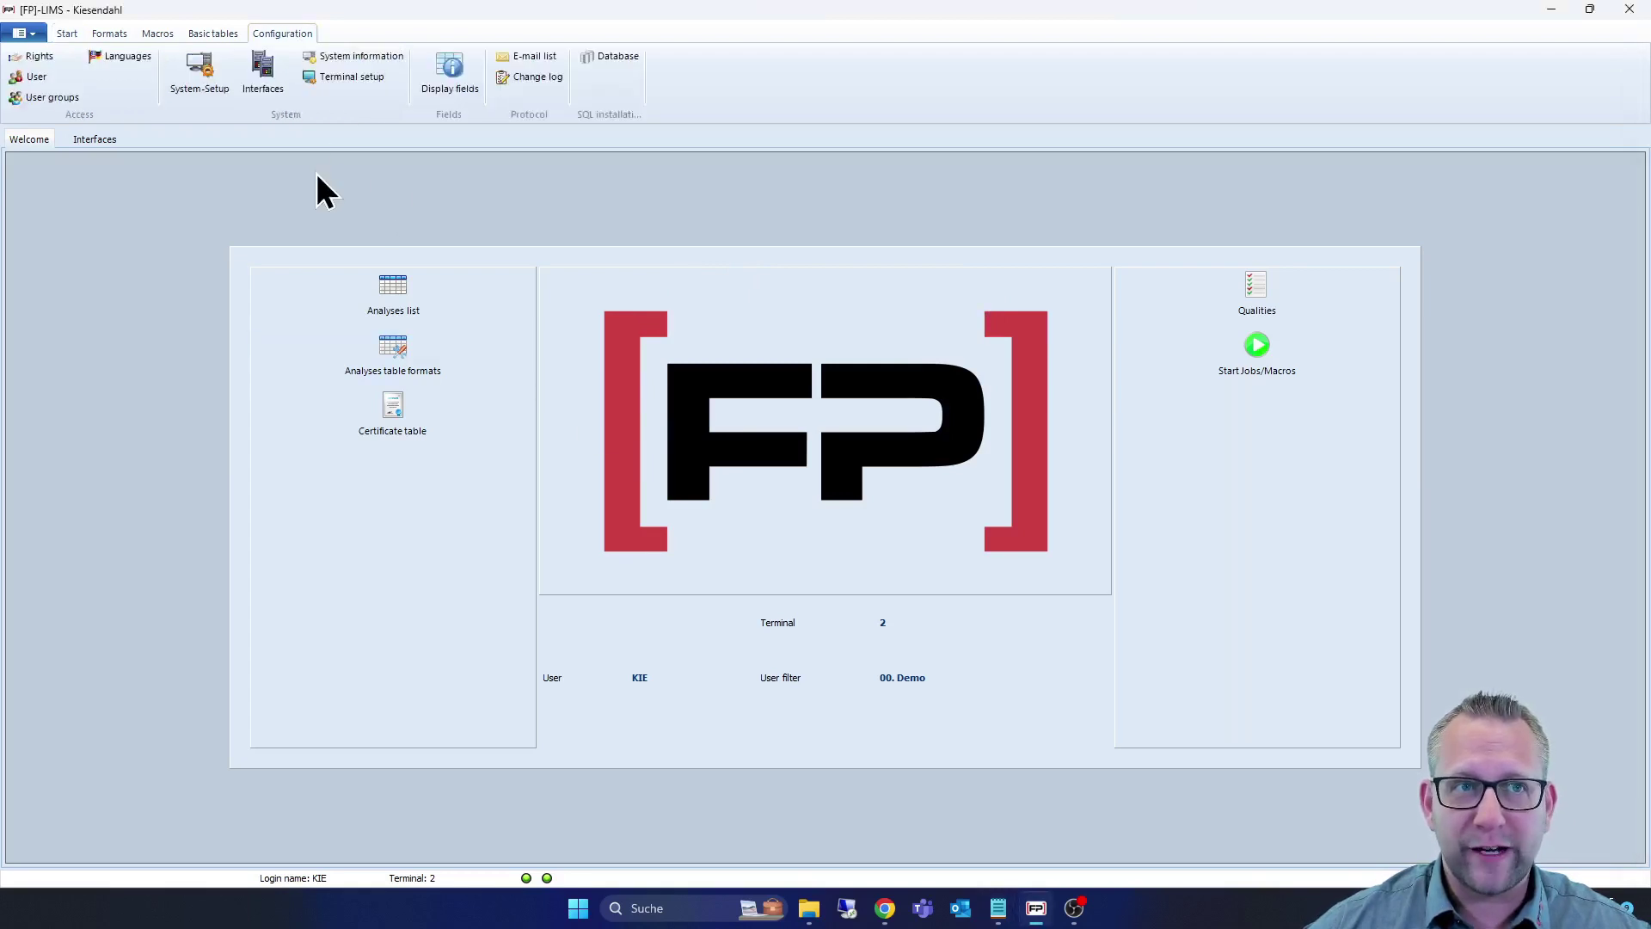
left_click(263, 74)
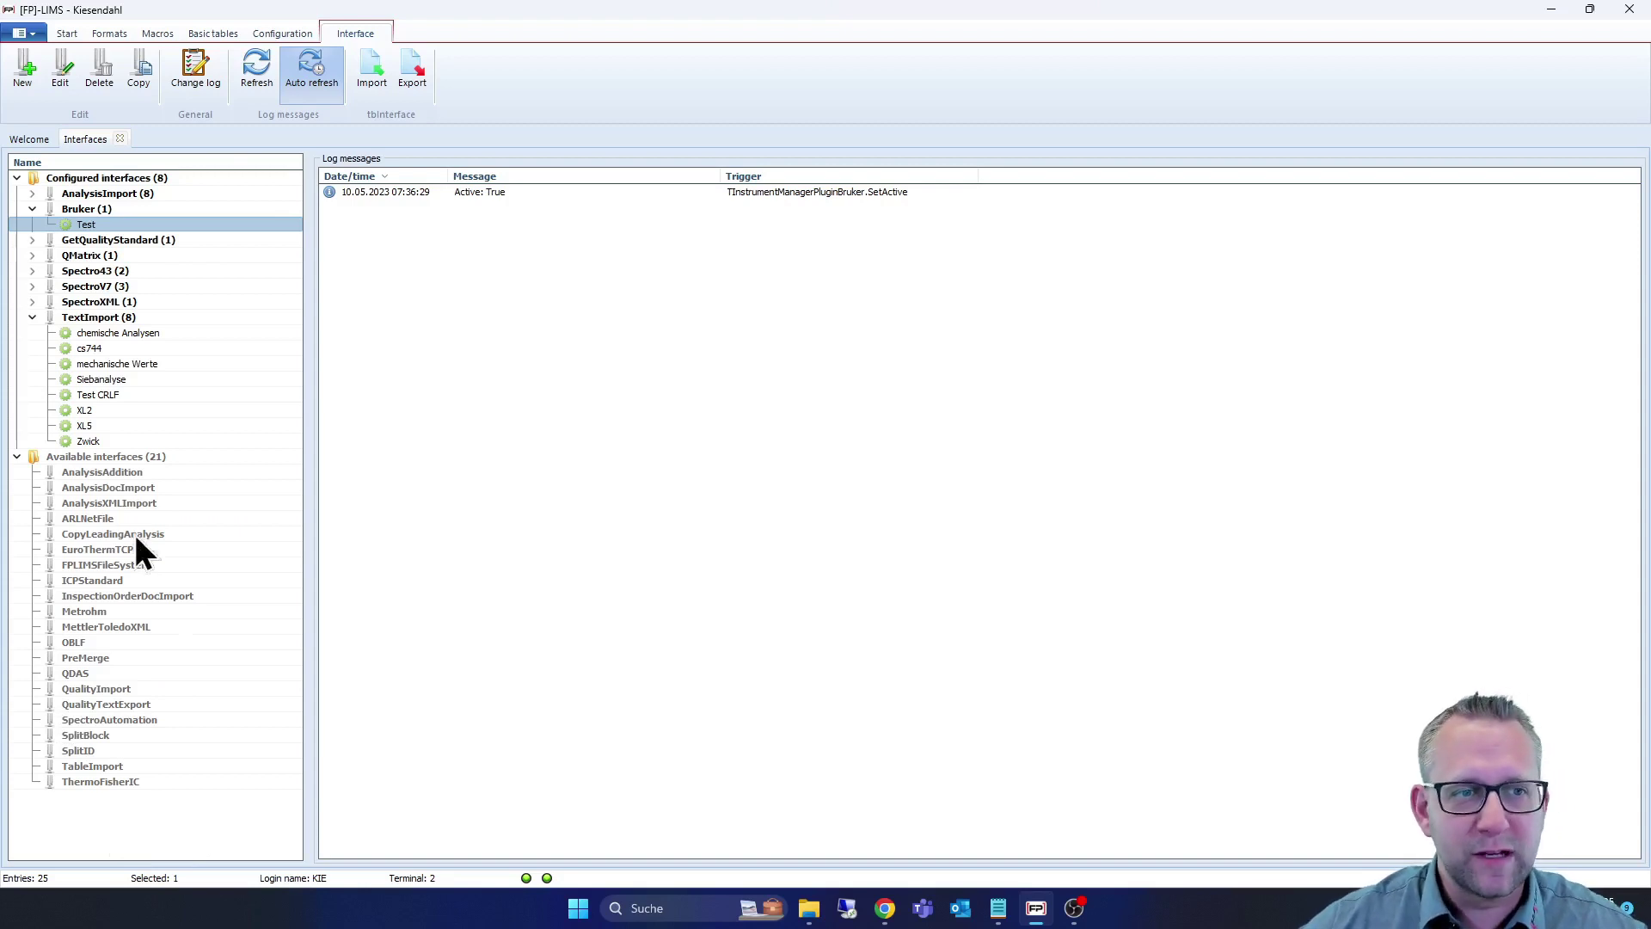
left_click(89, 425)
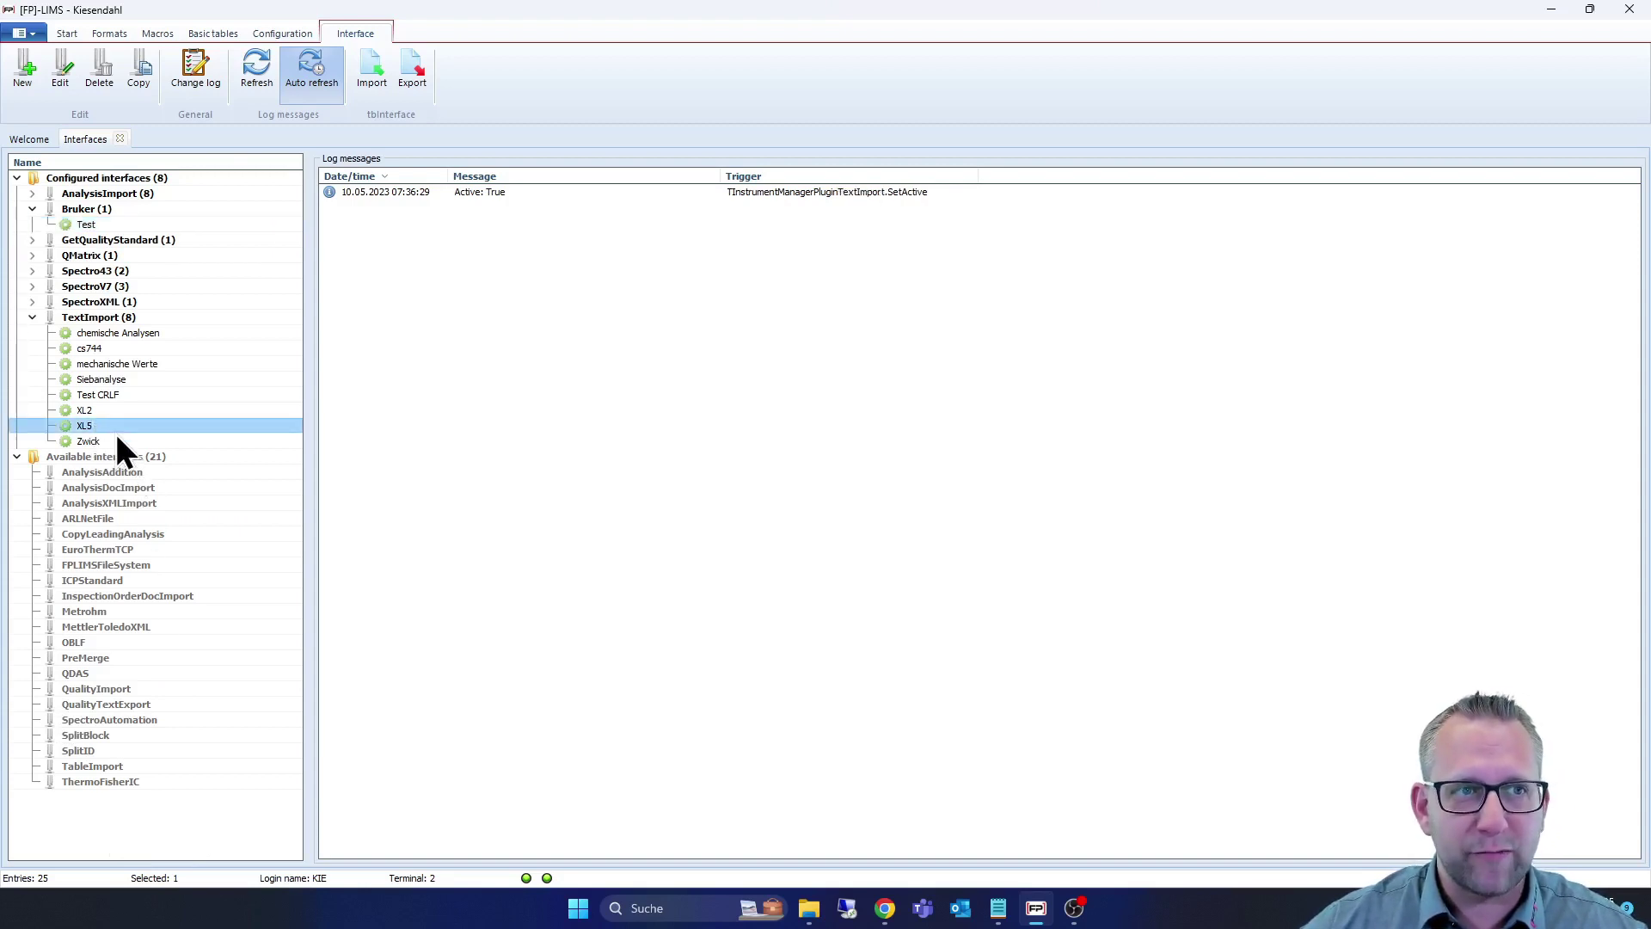
Open the XL5 interface Setup and change its file type encoding to UTF-8
left_click(62, 71)
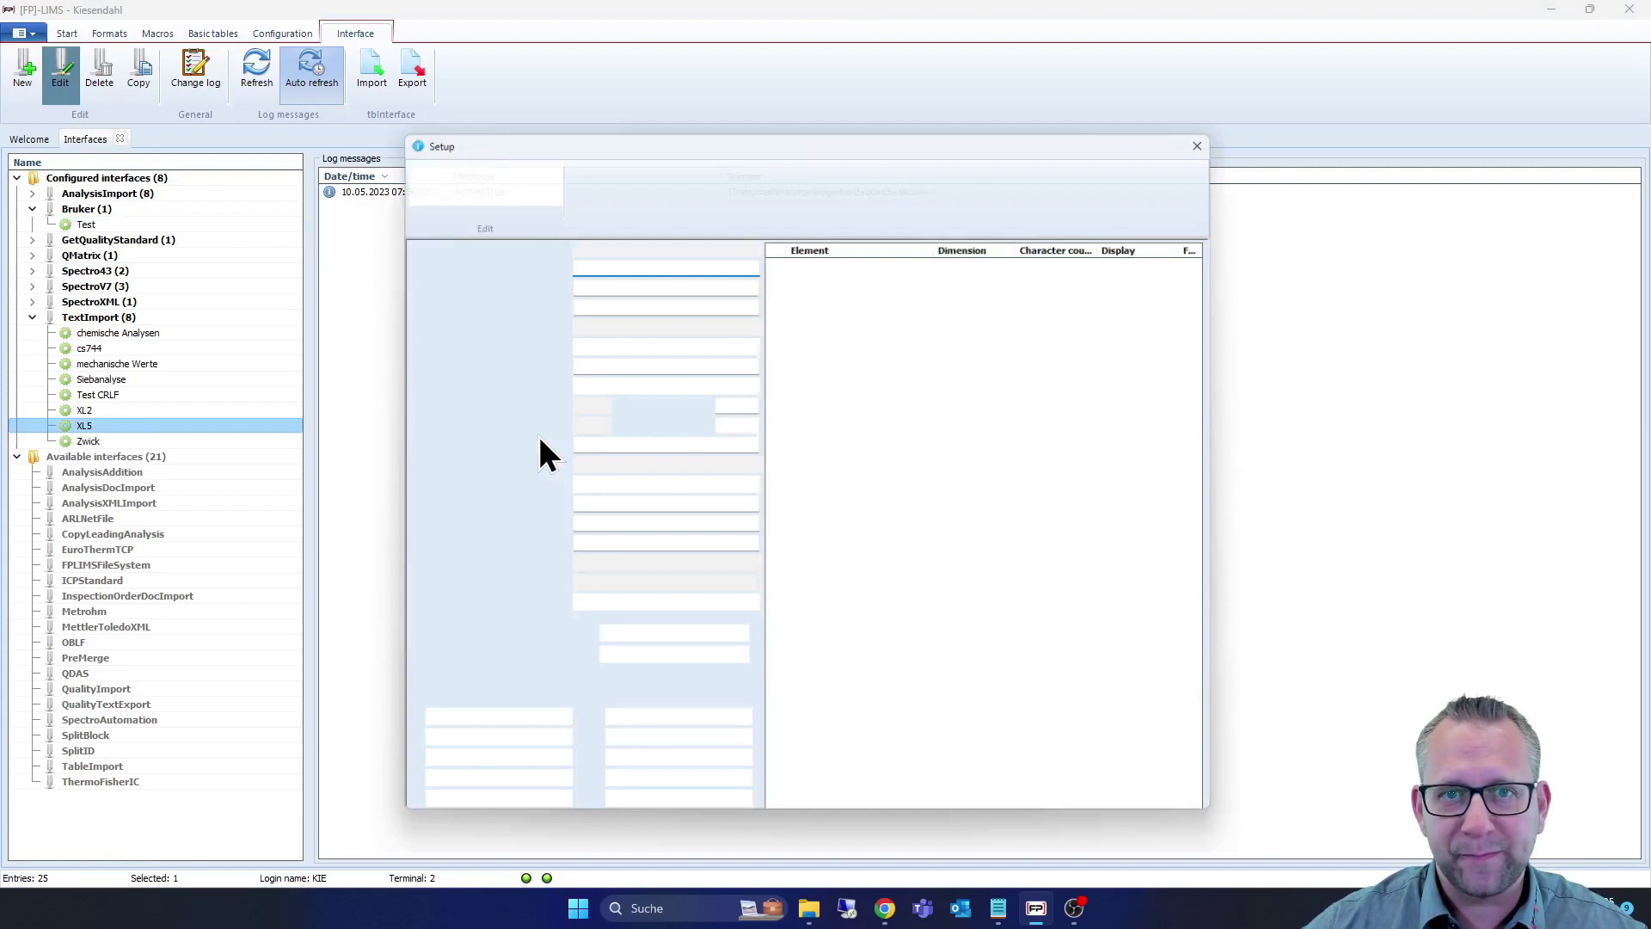
left_click_drag(813, 121, 835, 78)
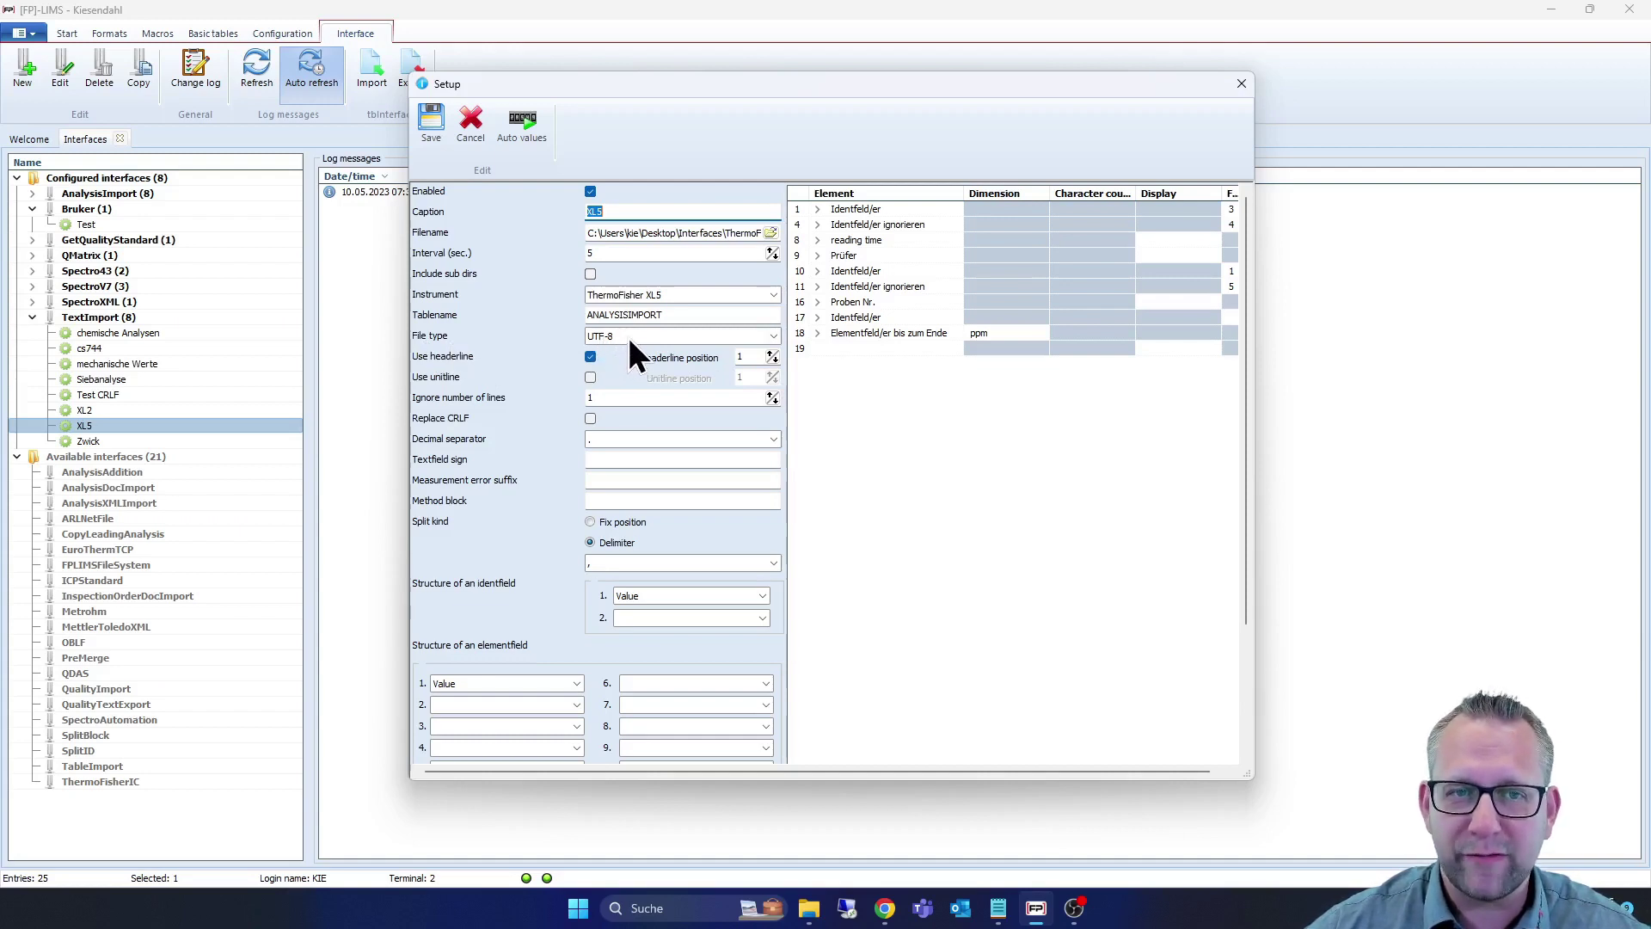
left_click(773, 335)
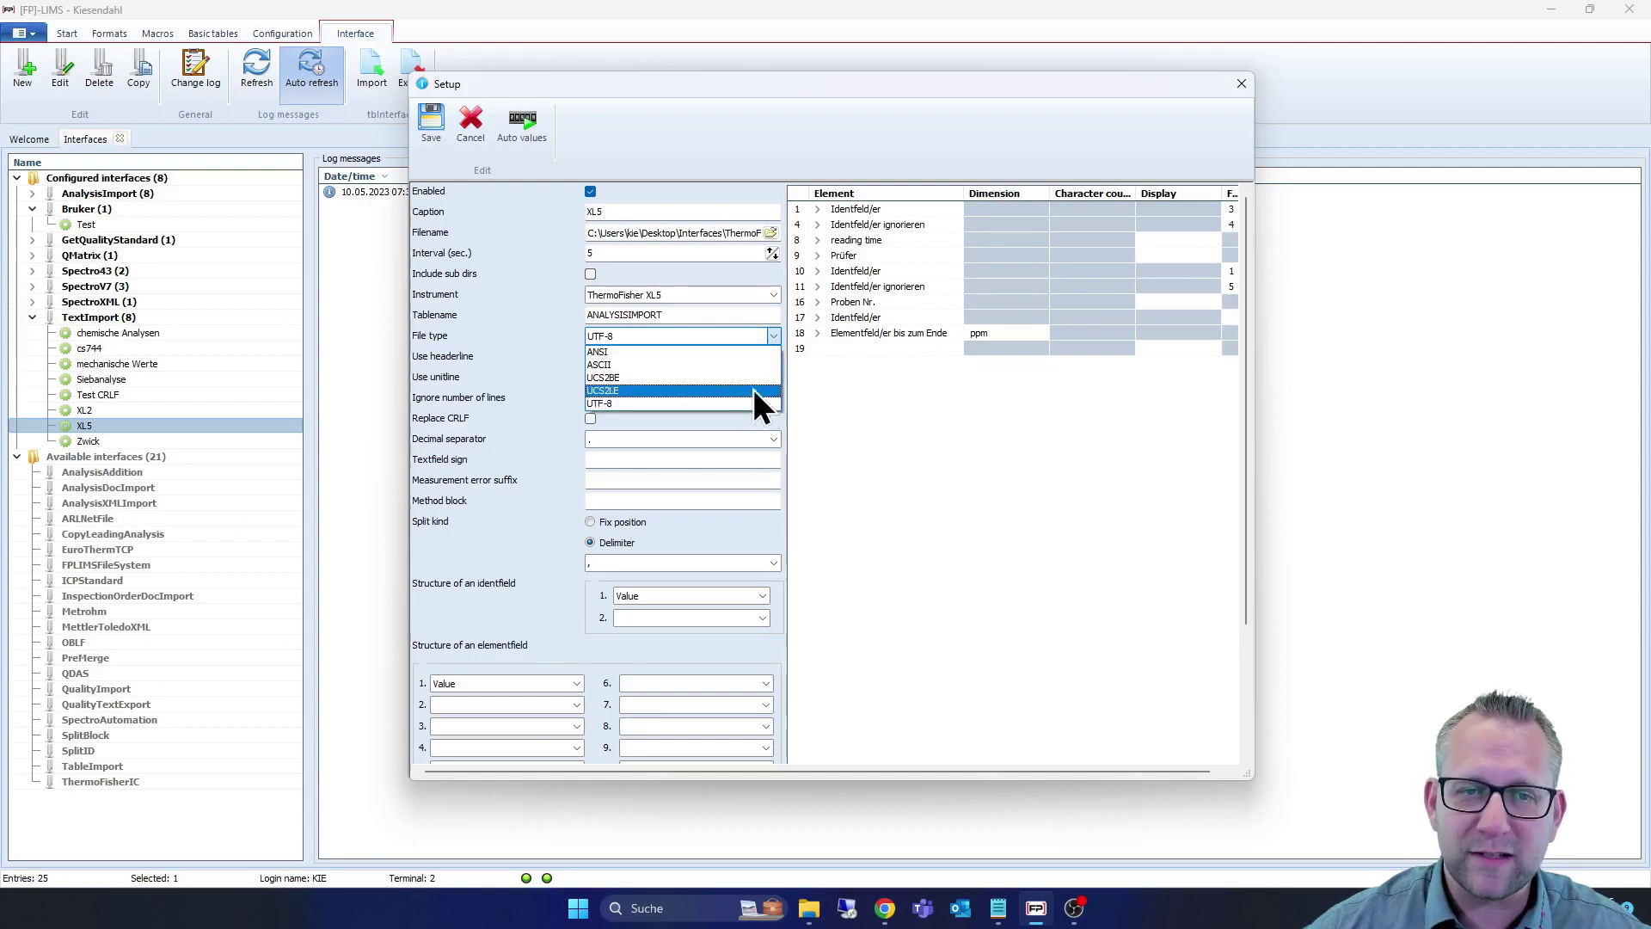
left_click(721, 402)
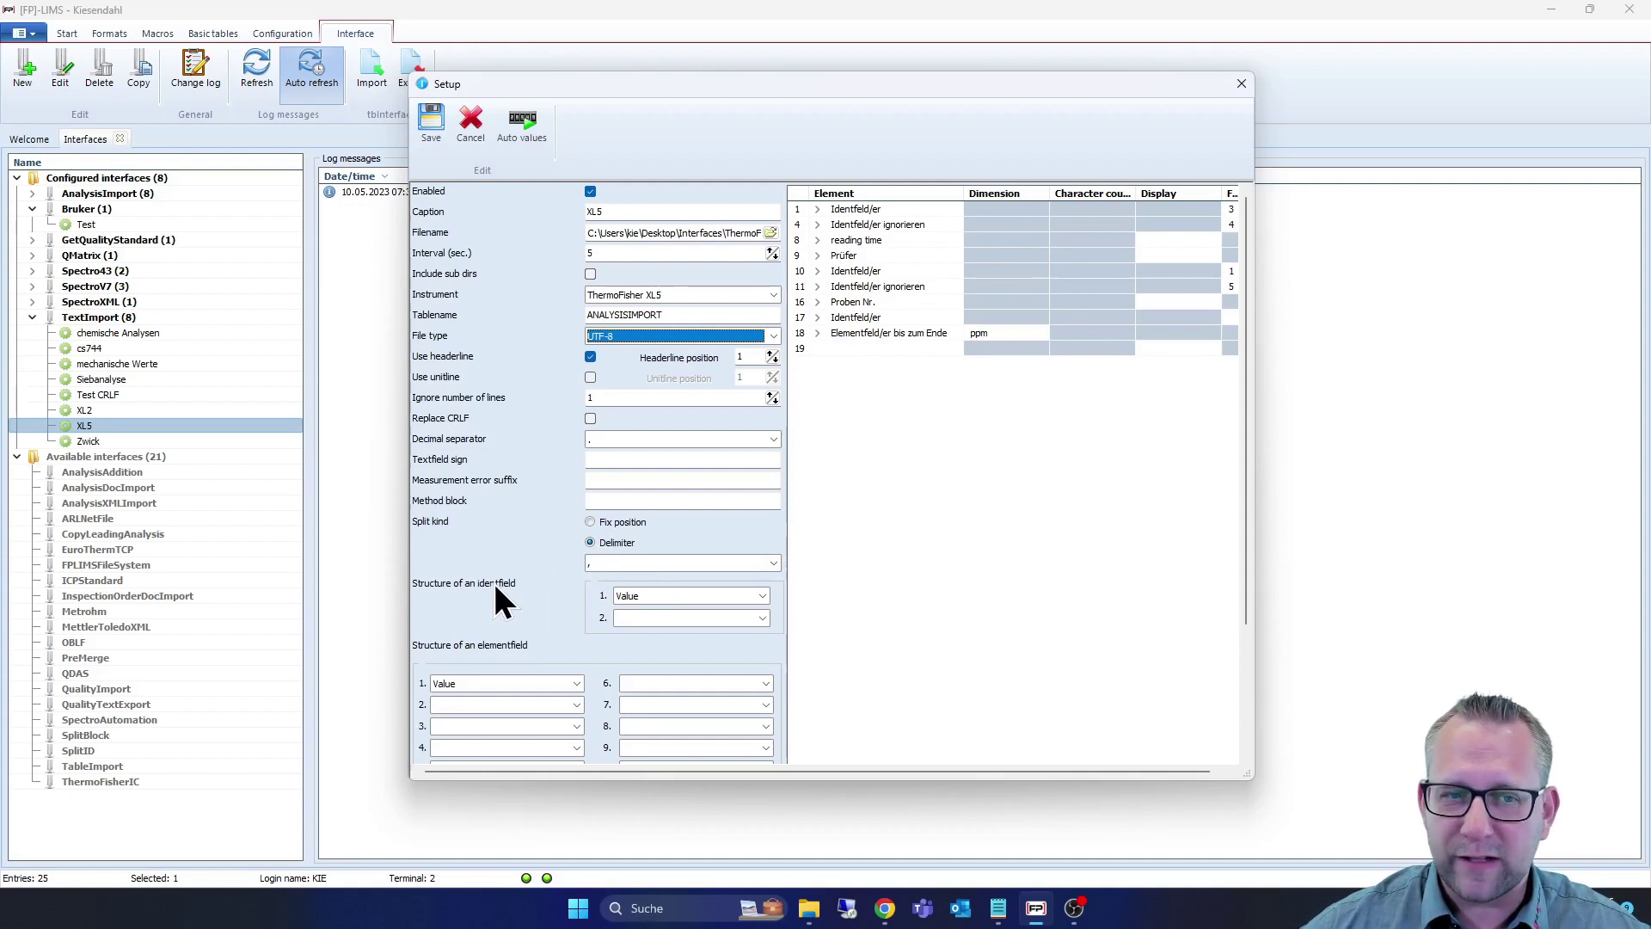
Cancel the XL5 Setup, decline saving changes (Nein), and go back to the Welcome page
left_click(879, 528)
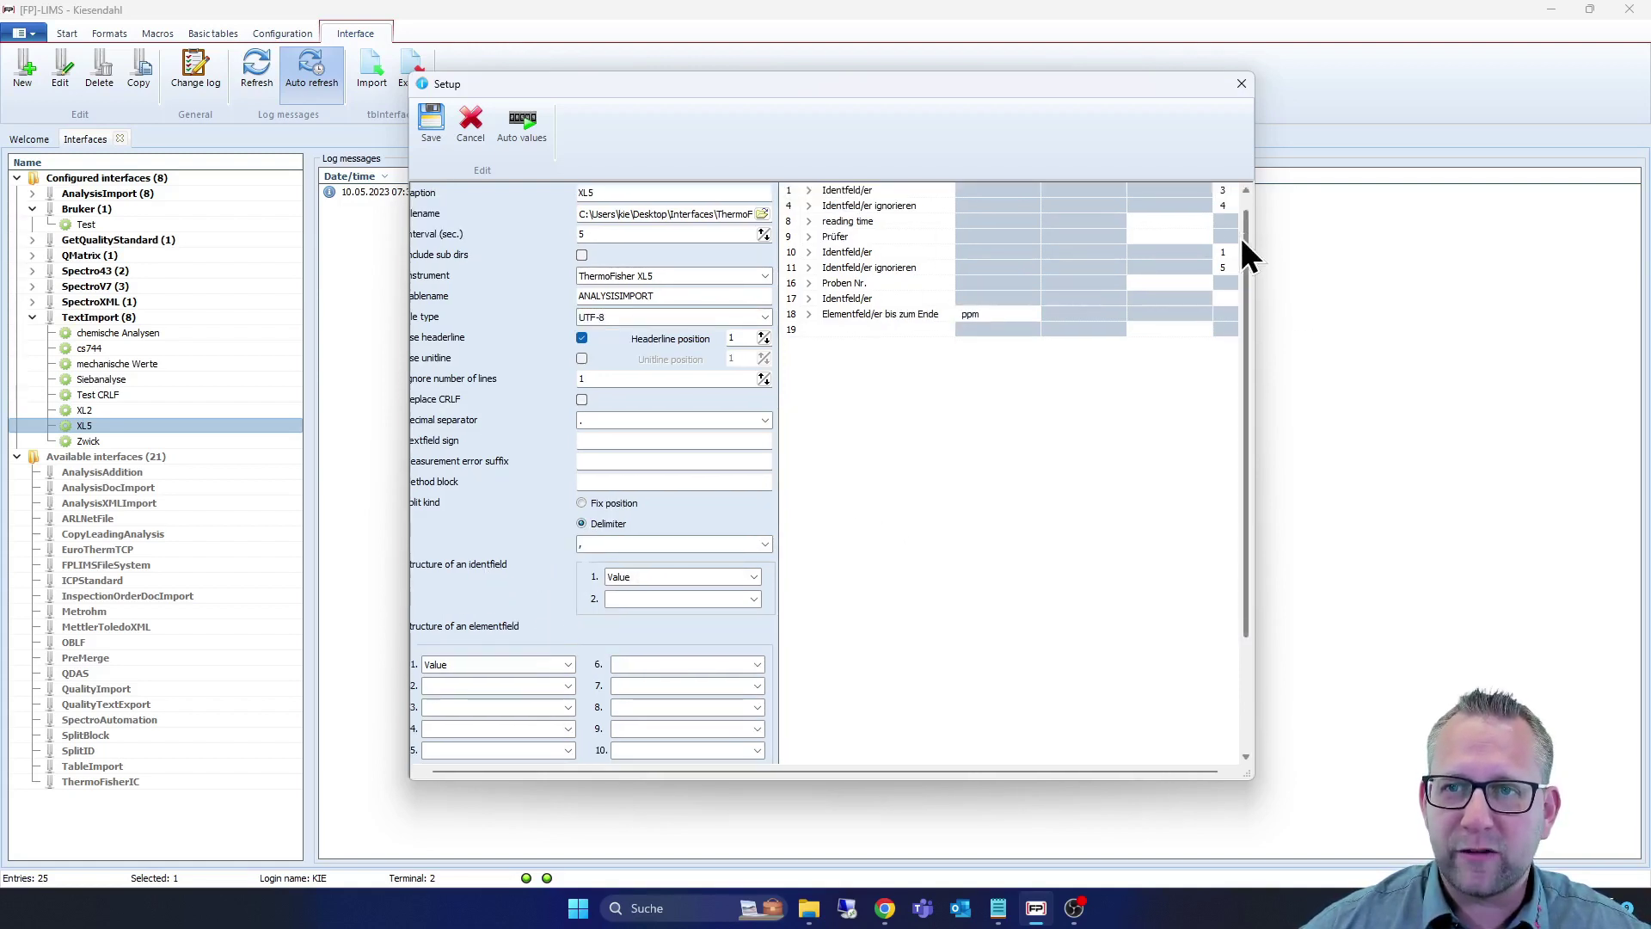
left_click_drag(1240, 235, 1233, 184)
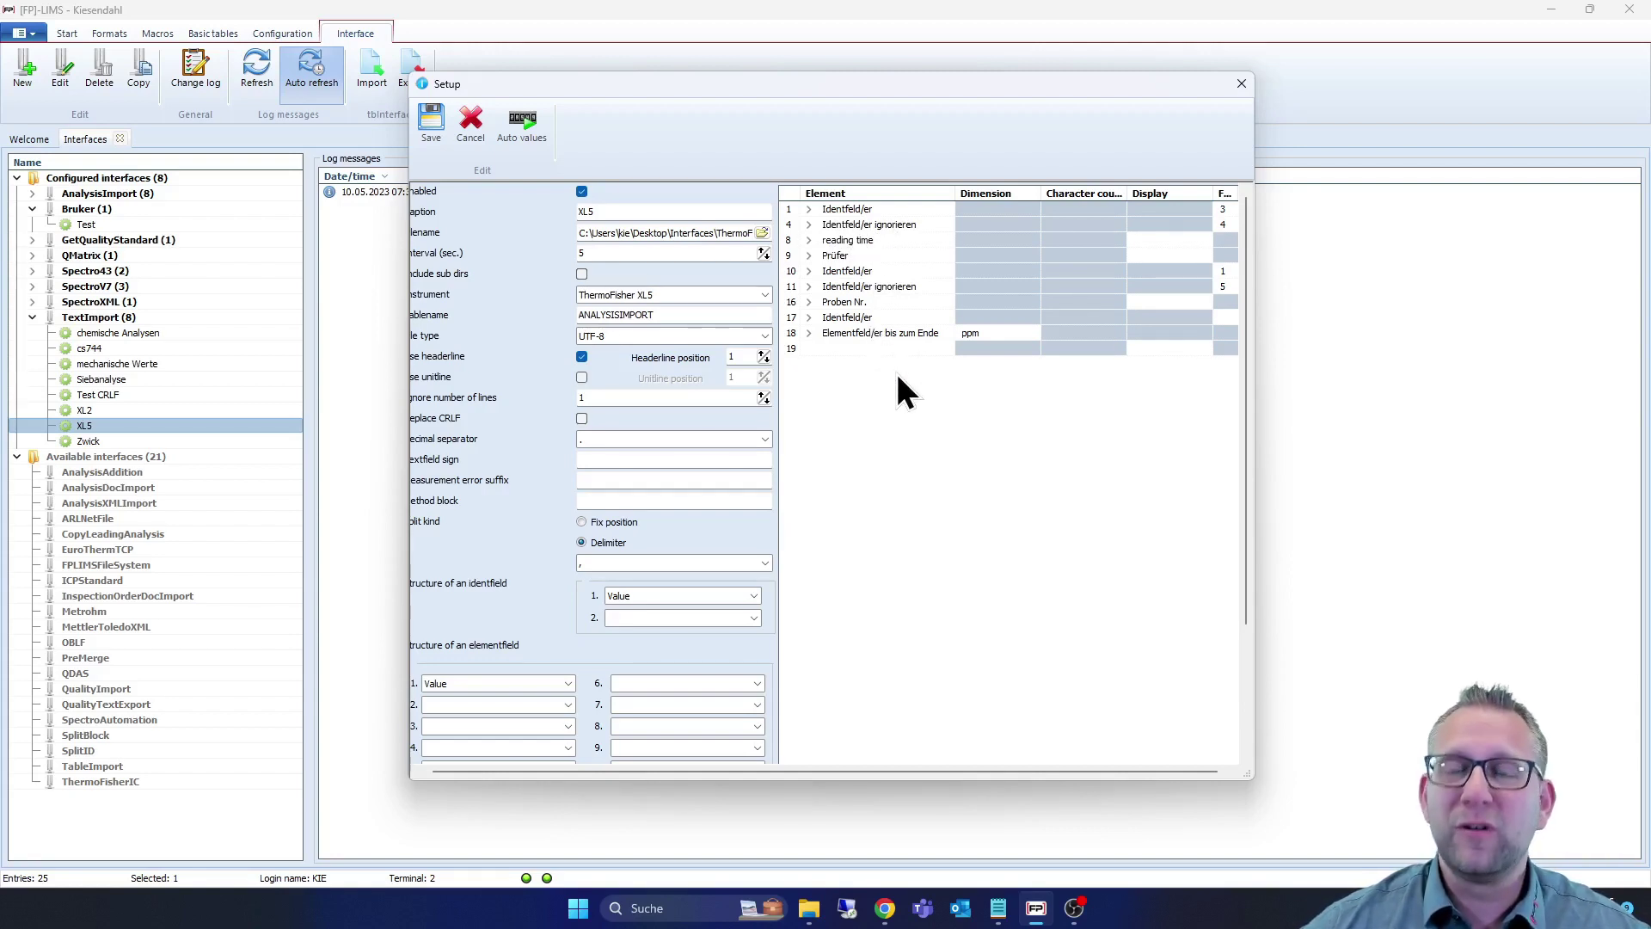
left_click(475, 116)
left_click(841, 514)
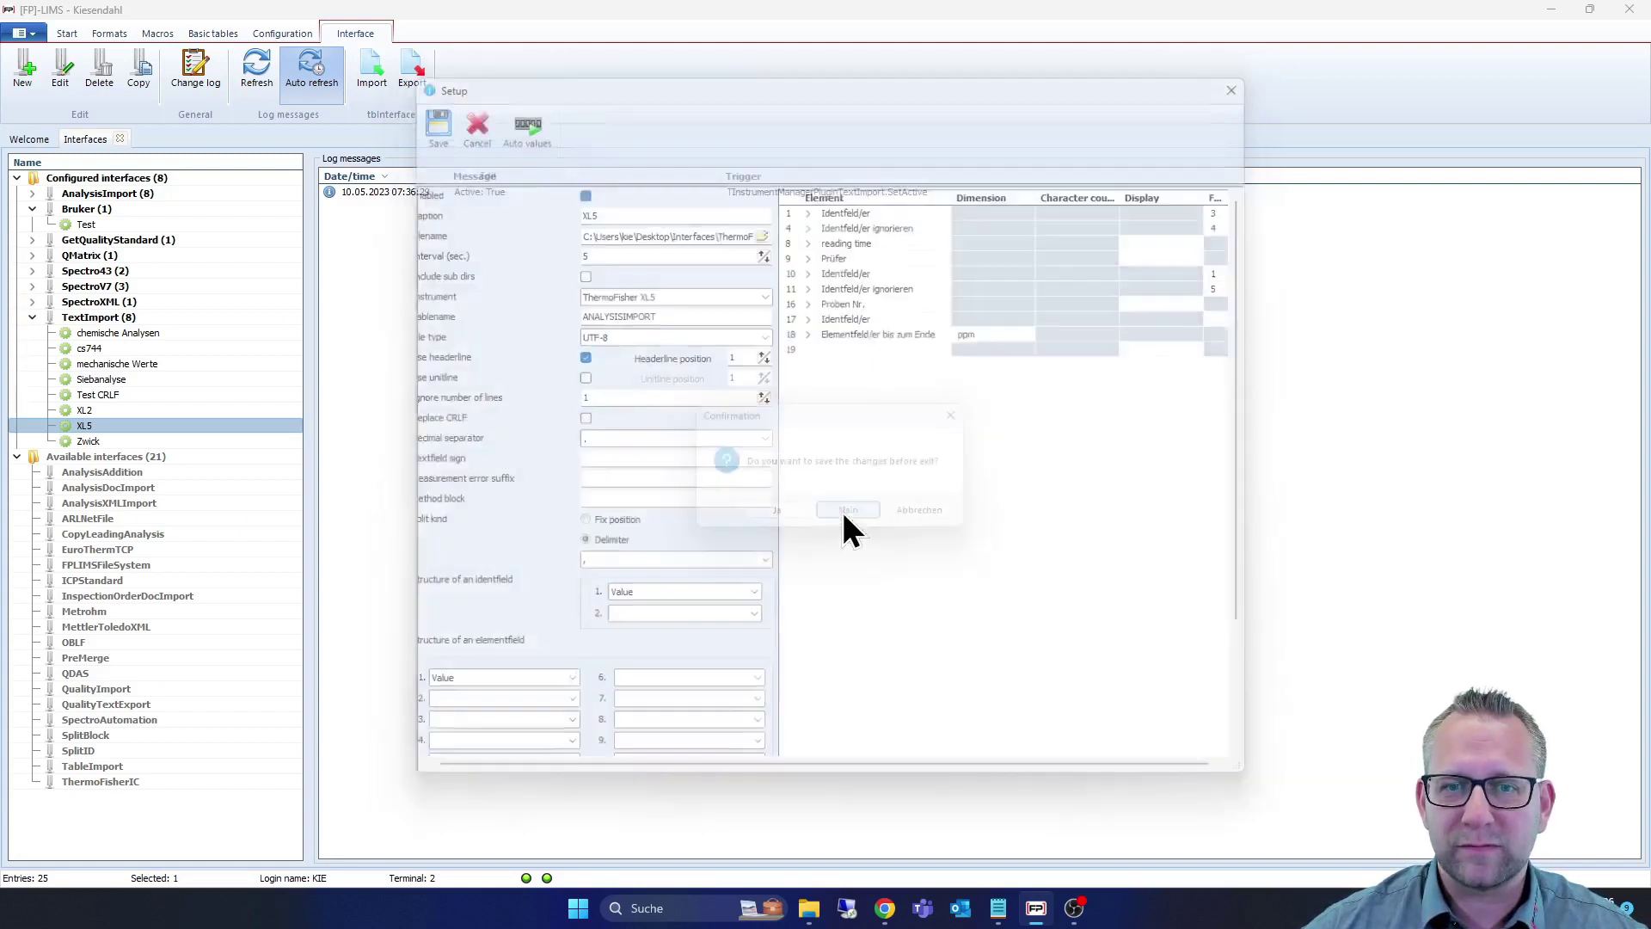
left_click(37, 137)
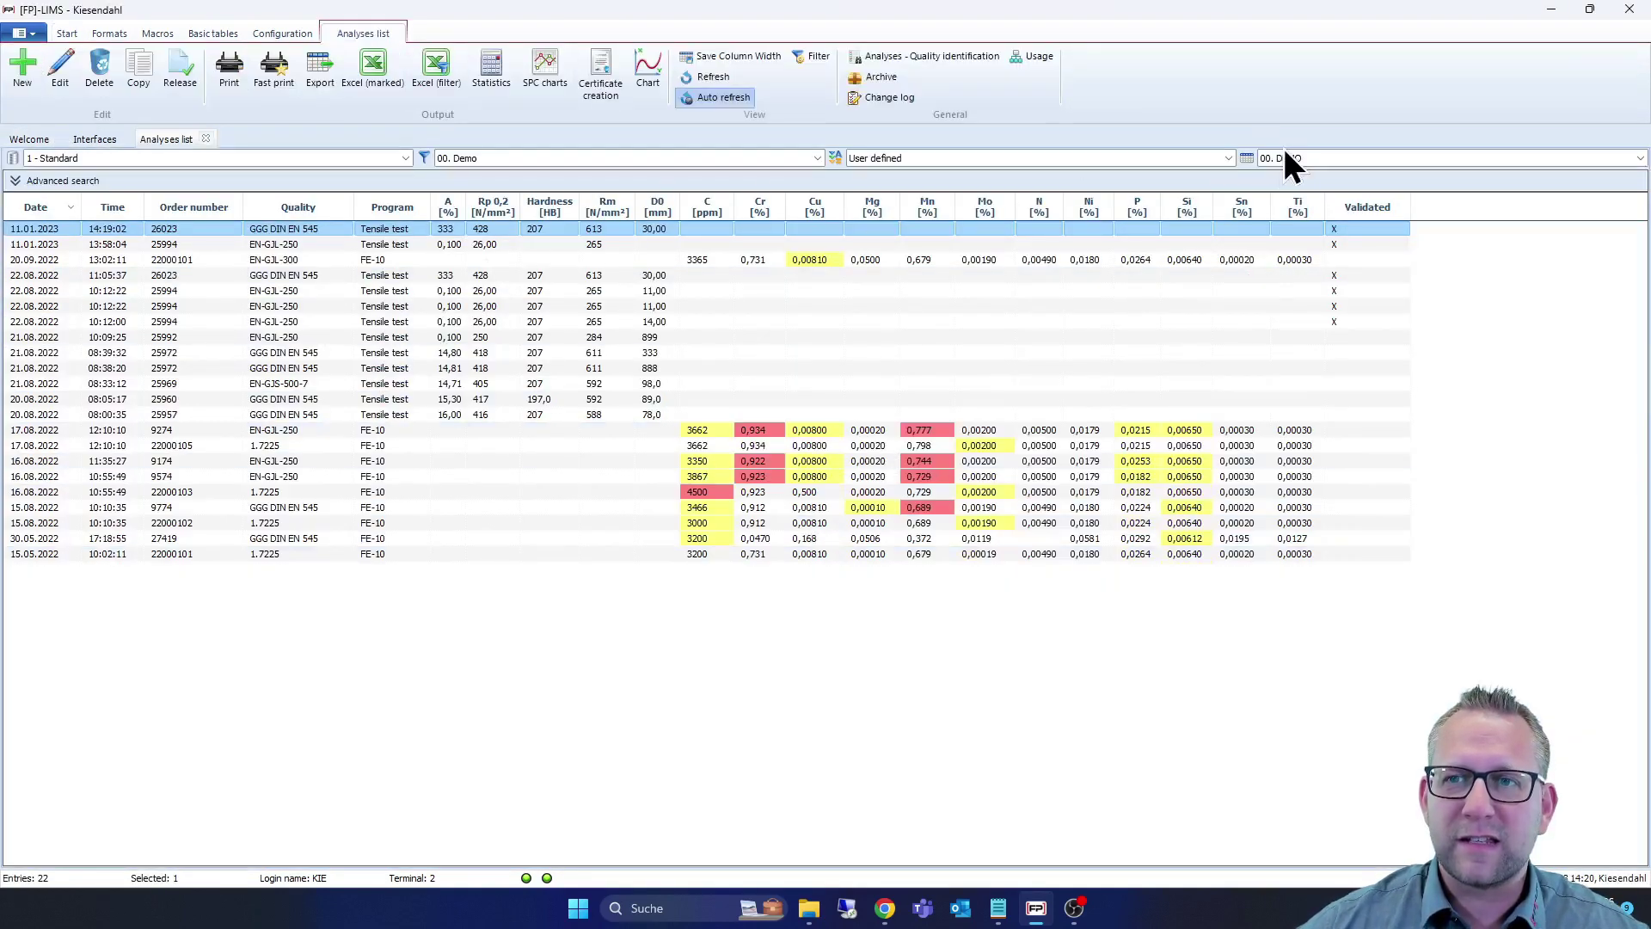
Apply the XL5 column layout and the 01. XL5 filter to the Analyses list
left_click(1305, 156)
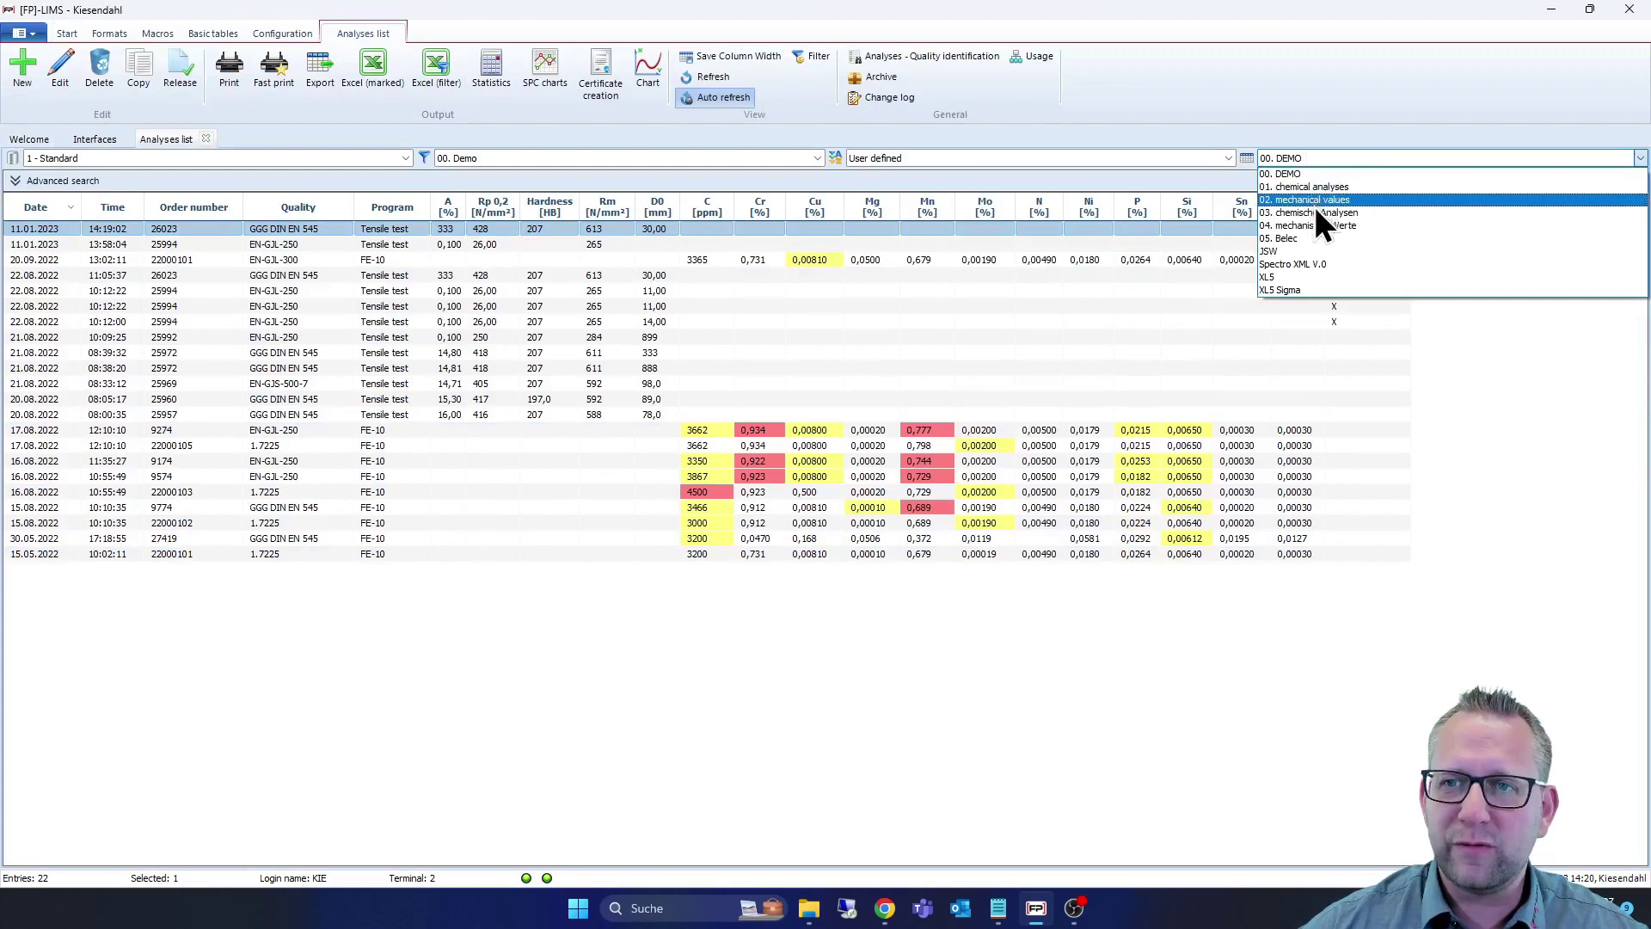
left_click(1312, 277)
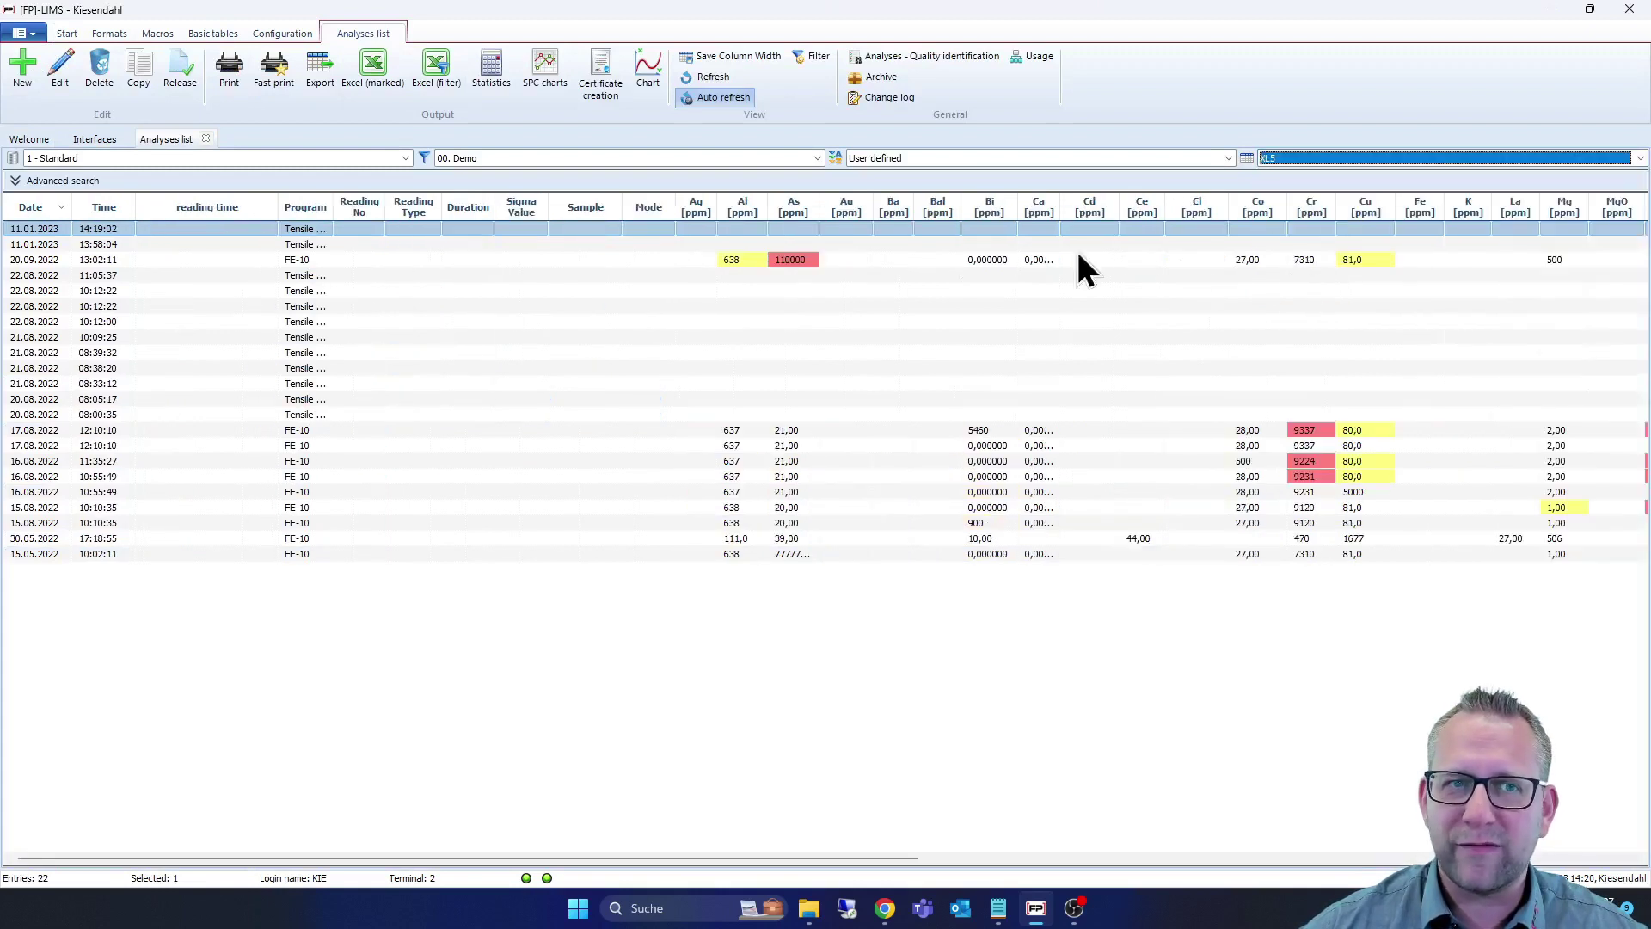
left_click(562, 156)
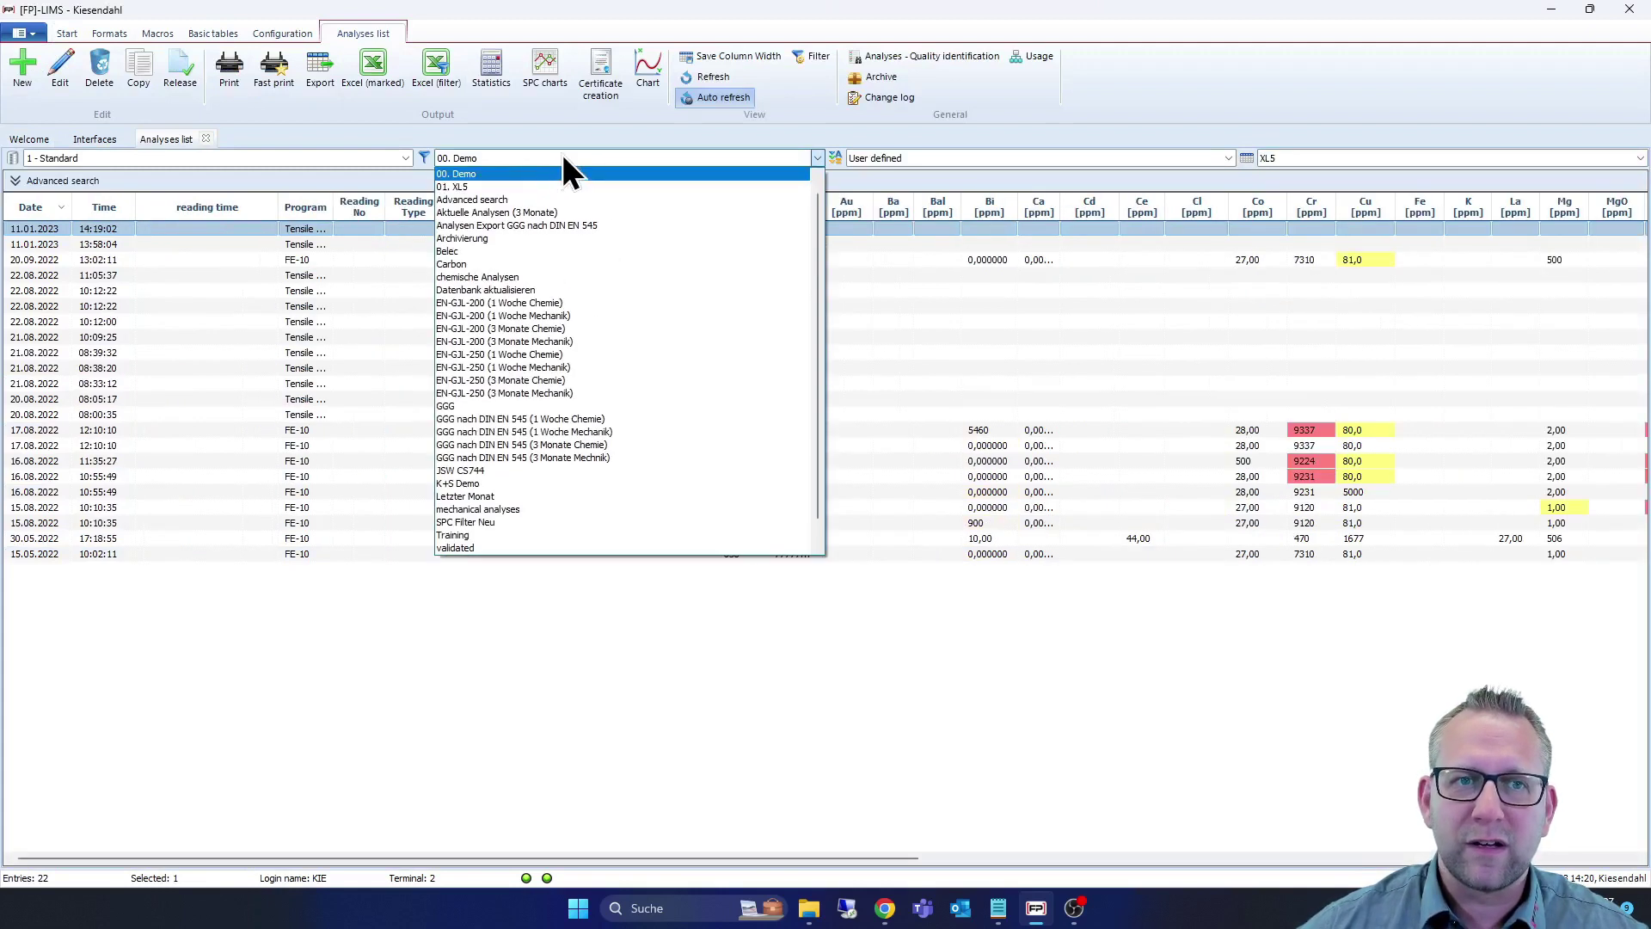
left_click(483, 188)
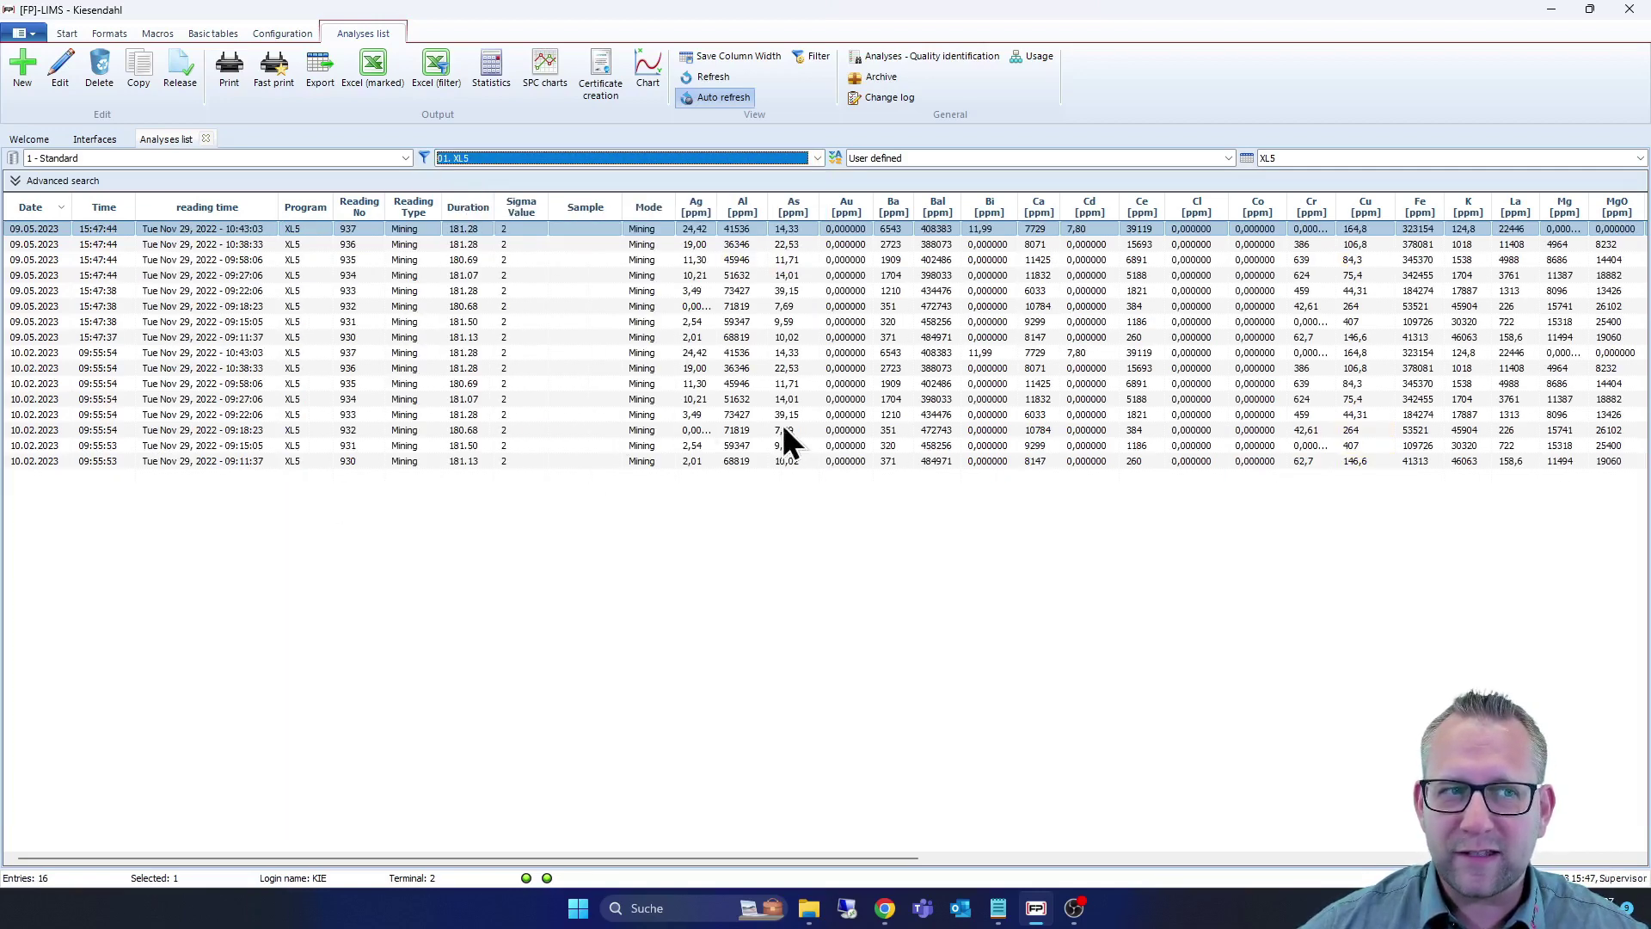
left_click(611, 531)
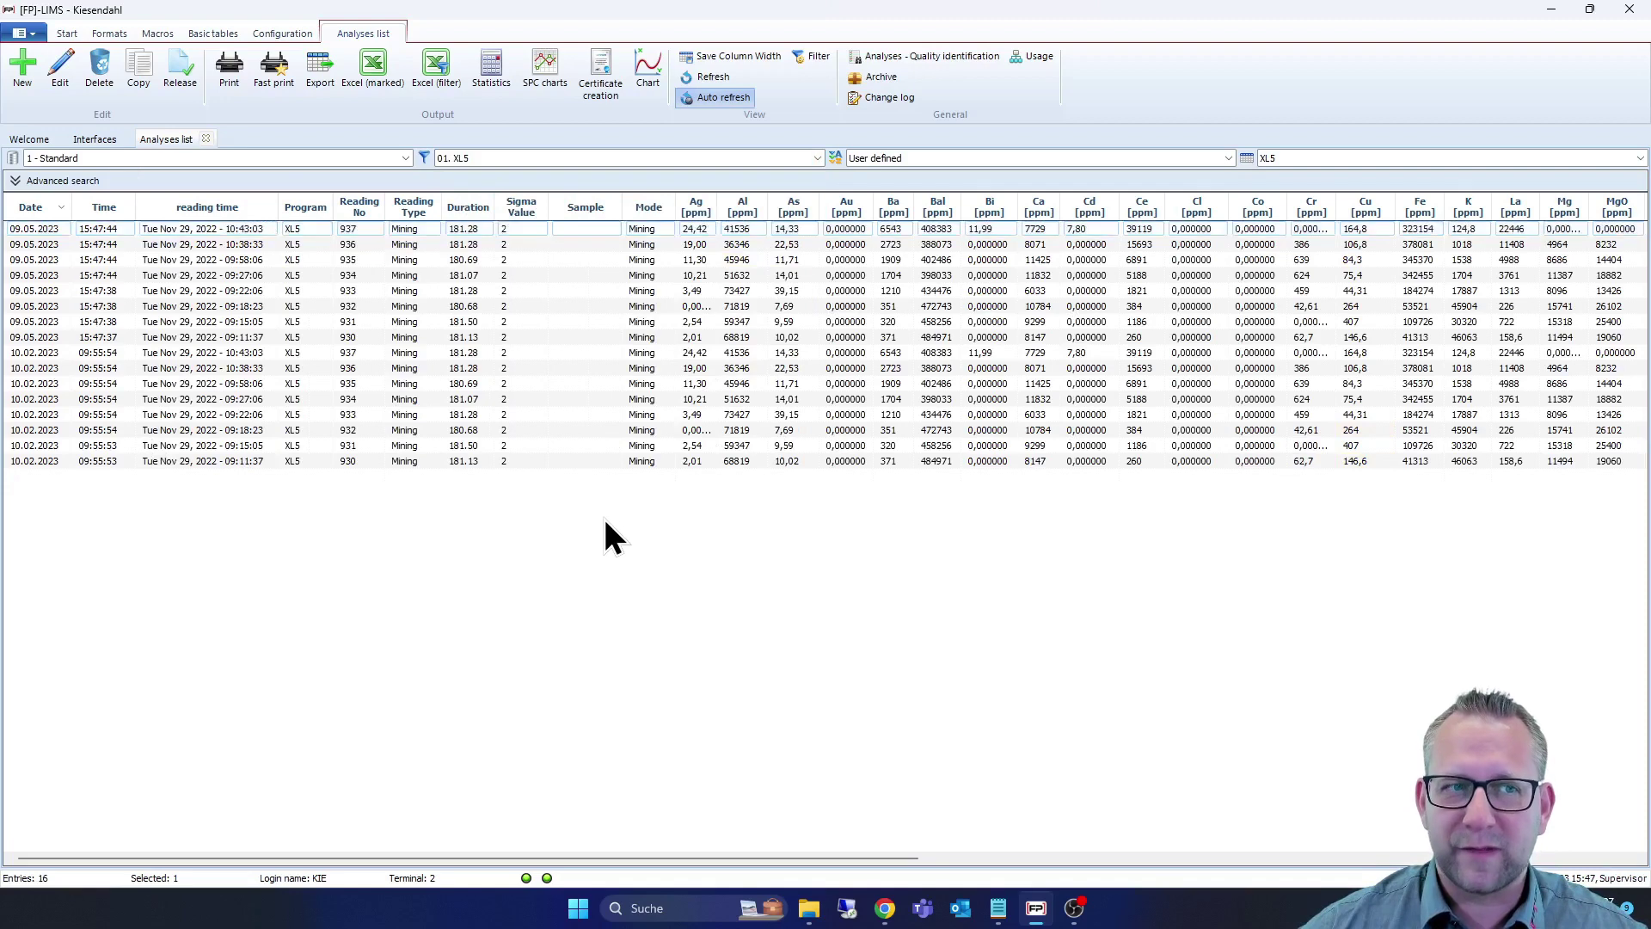
Duplicate the XL5 Mining results CSV inside the ThermoFisher XL5 folder, then minimize Explorer
mouse_move(809, 905)
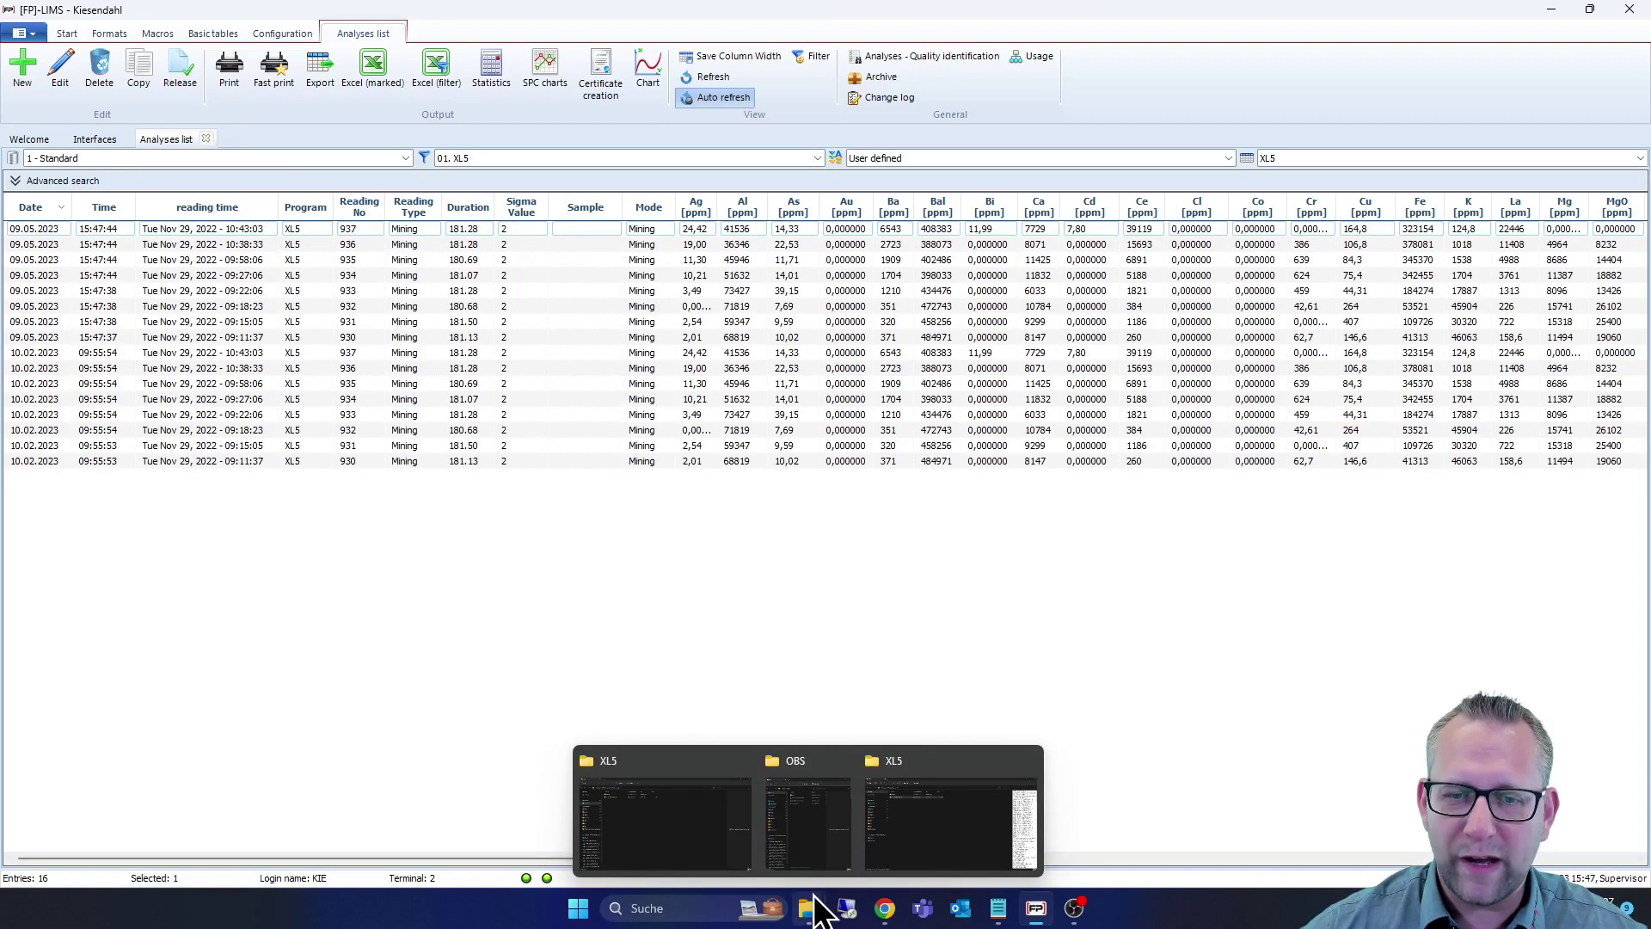
left_click(941, 818)
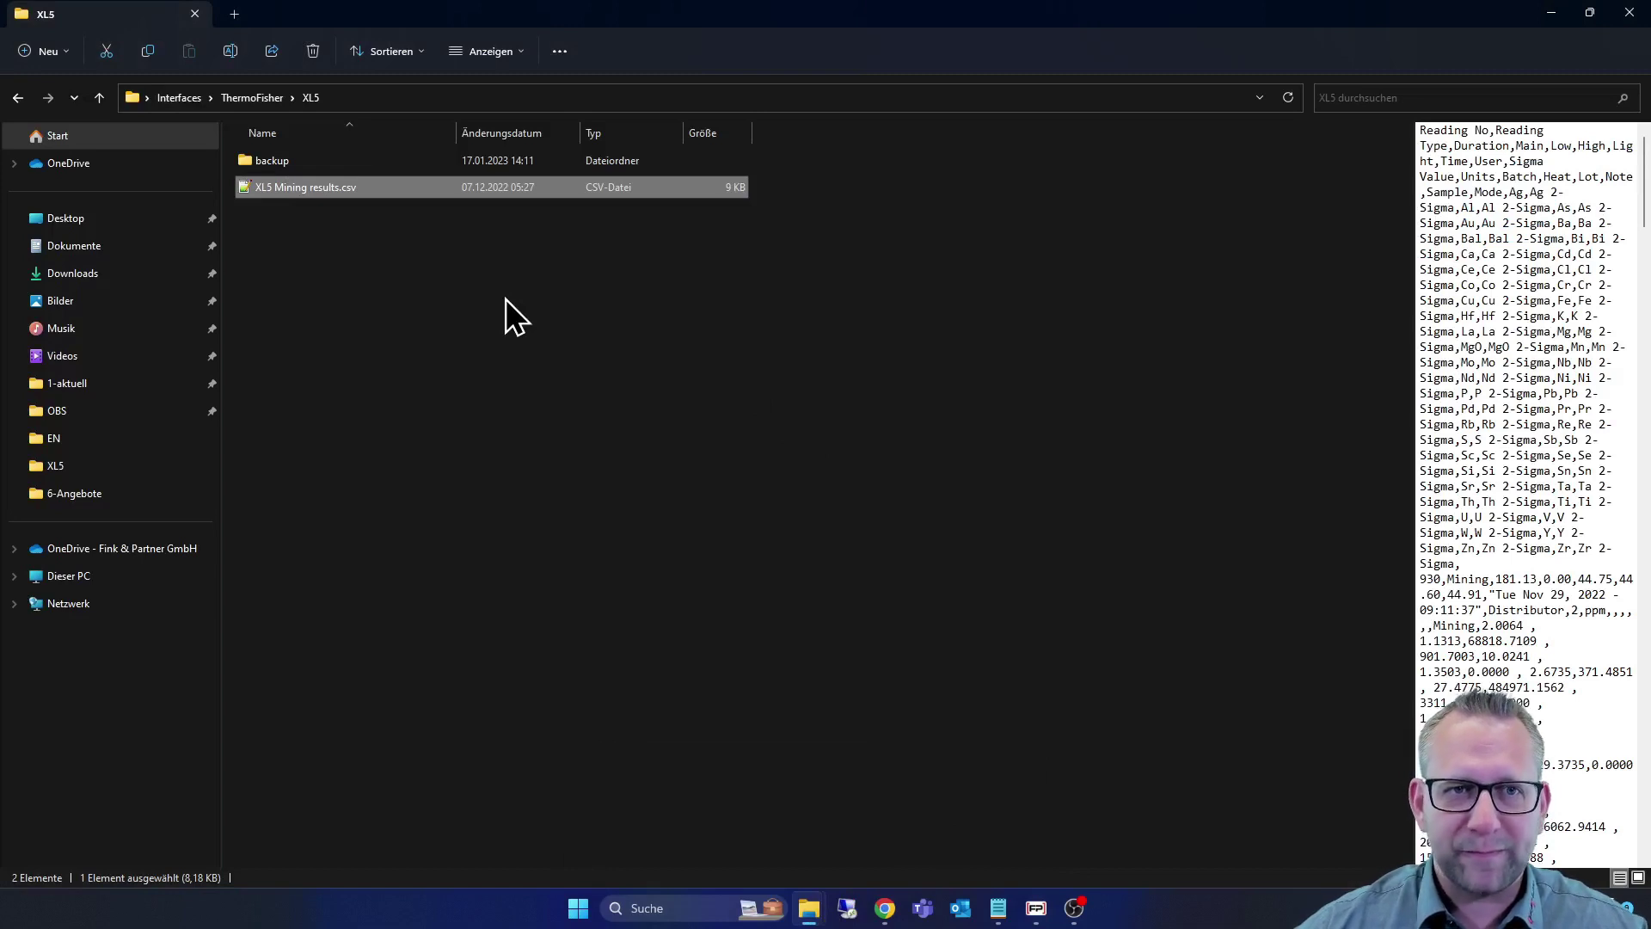
key("ctrl+c")
key("ctrl+v")
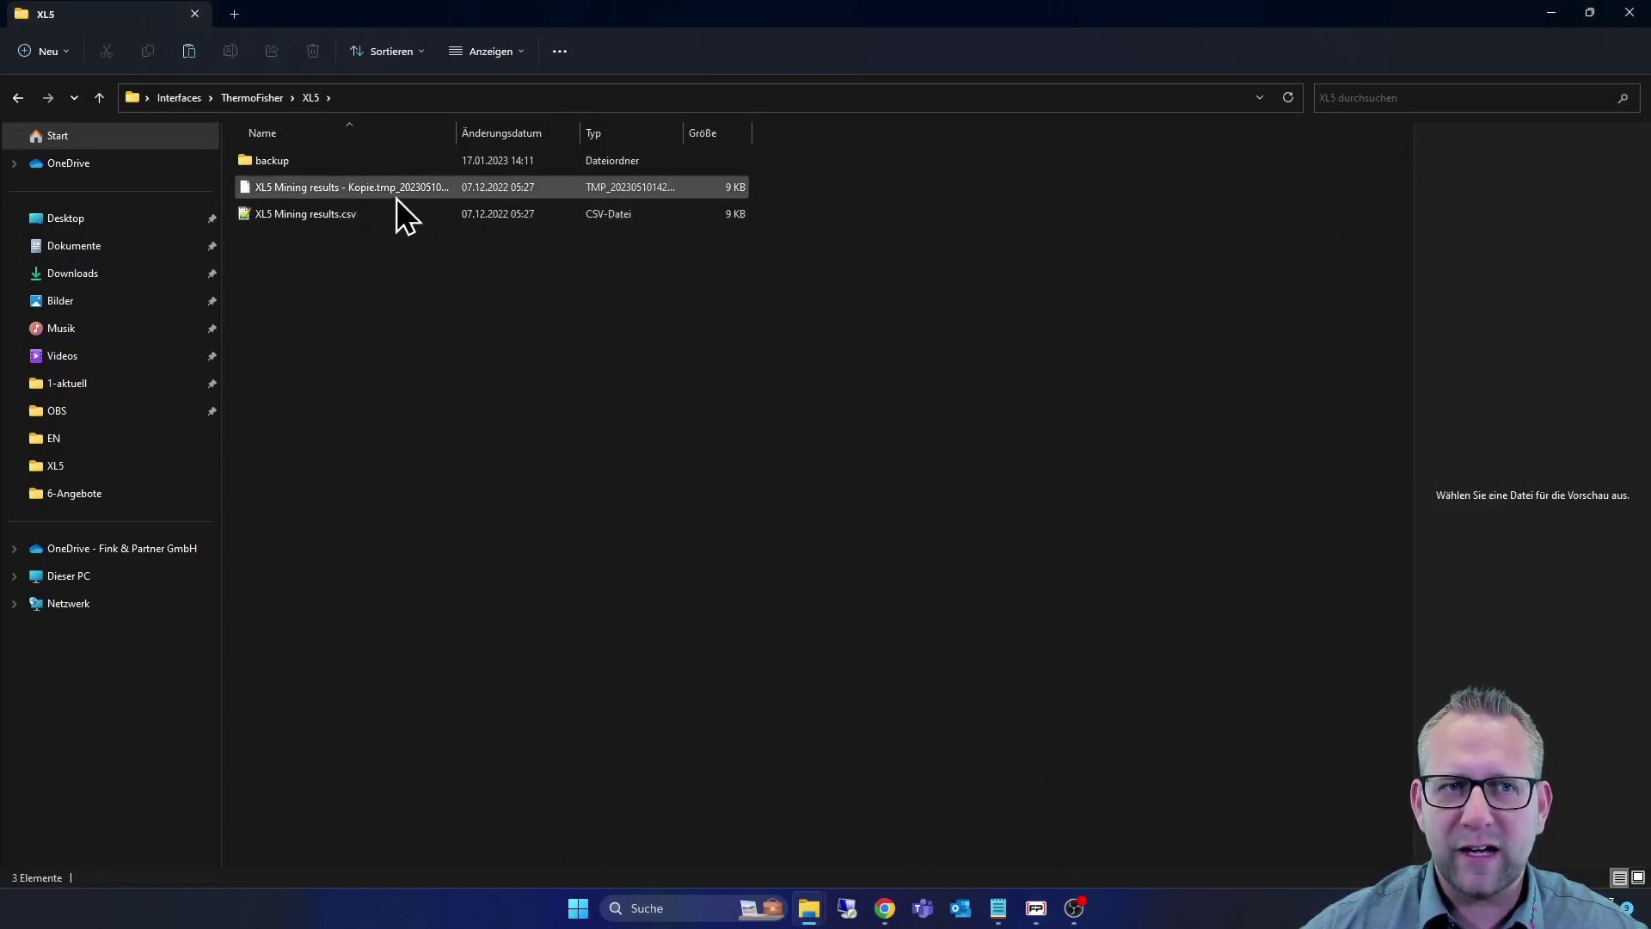
left_click(1545, 15)
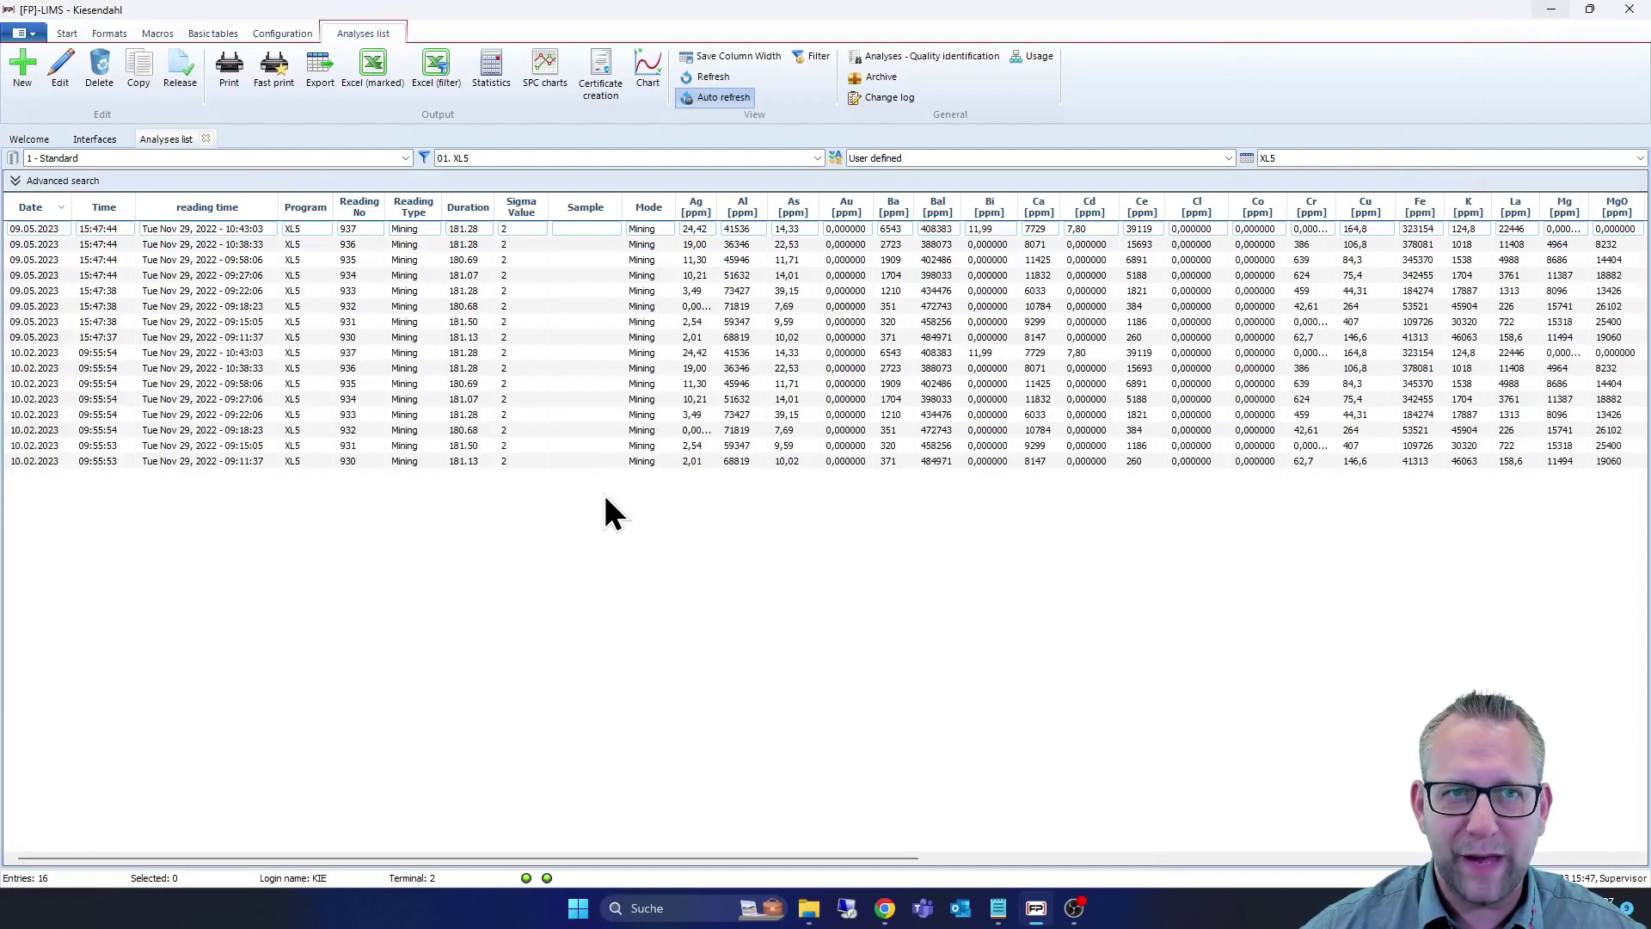
Refresh the Analyses list to show 24 entries and select the new reading 936 row
left_click(701, 99)
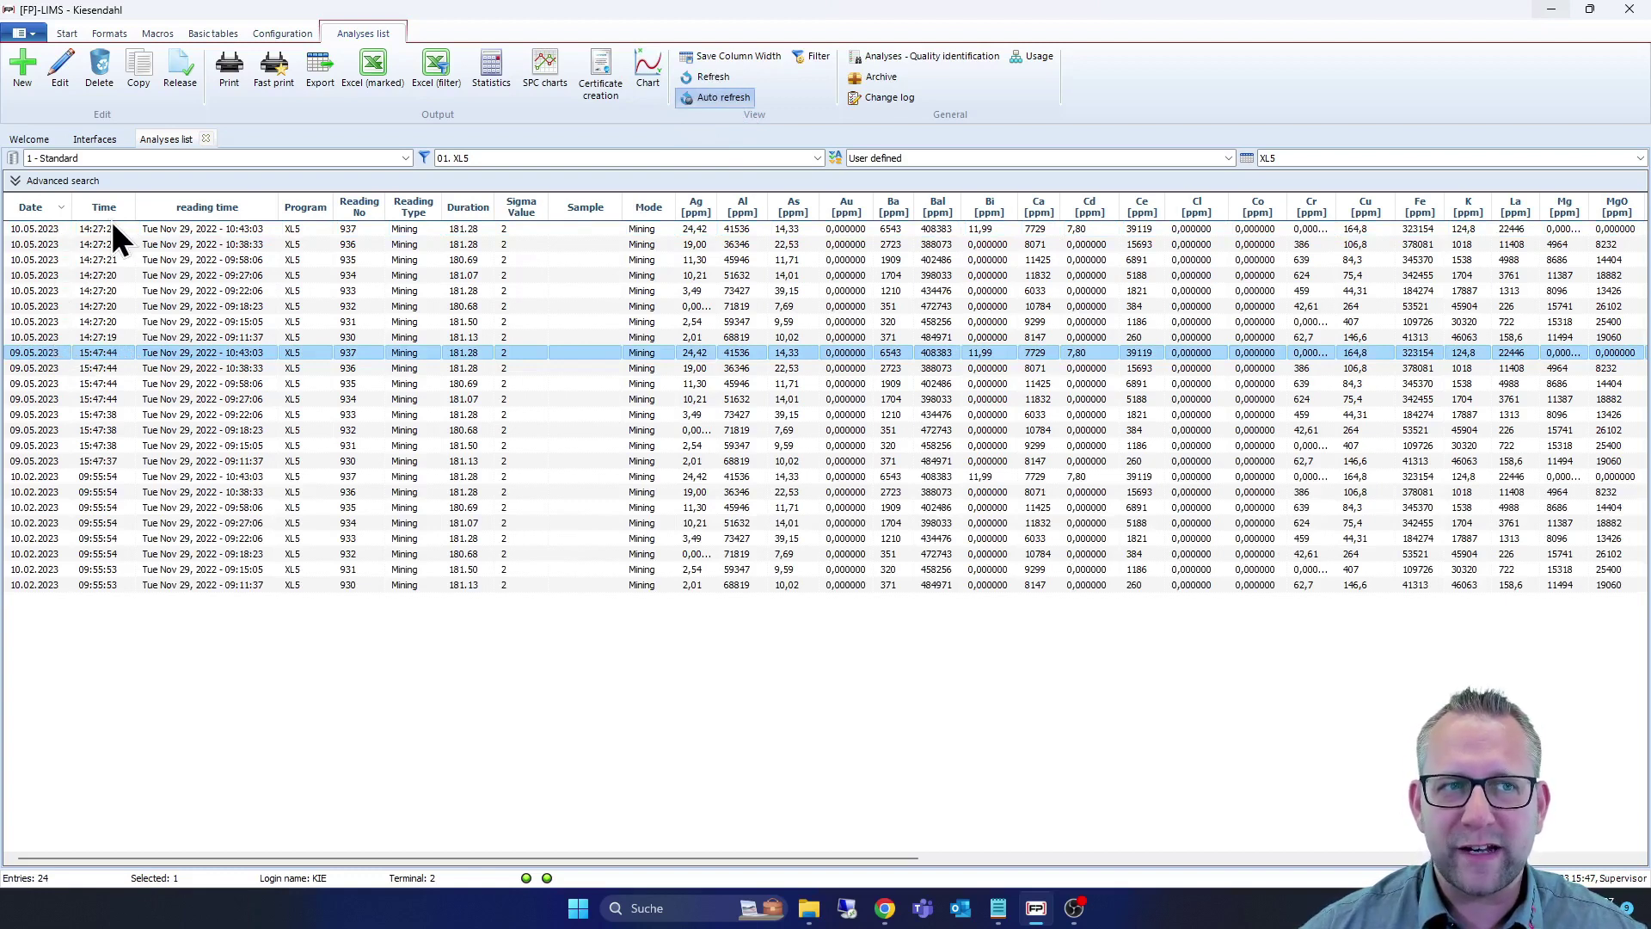
left_click(45, 248)
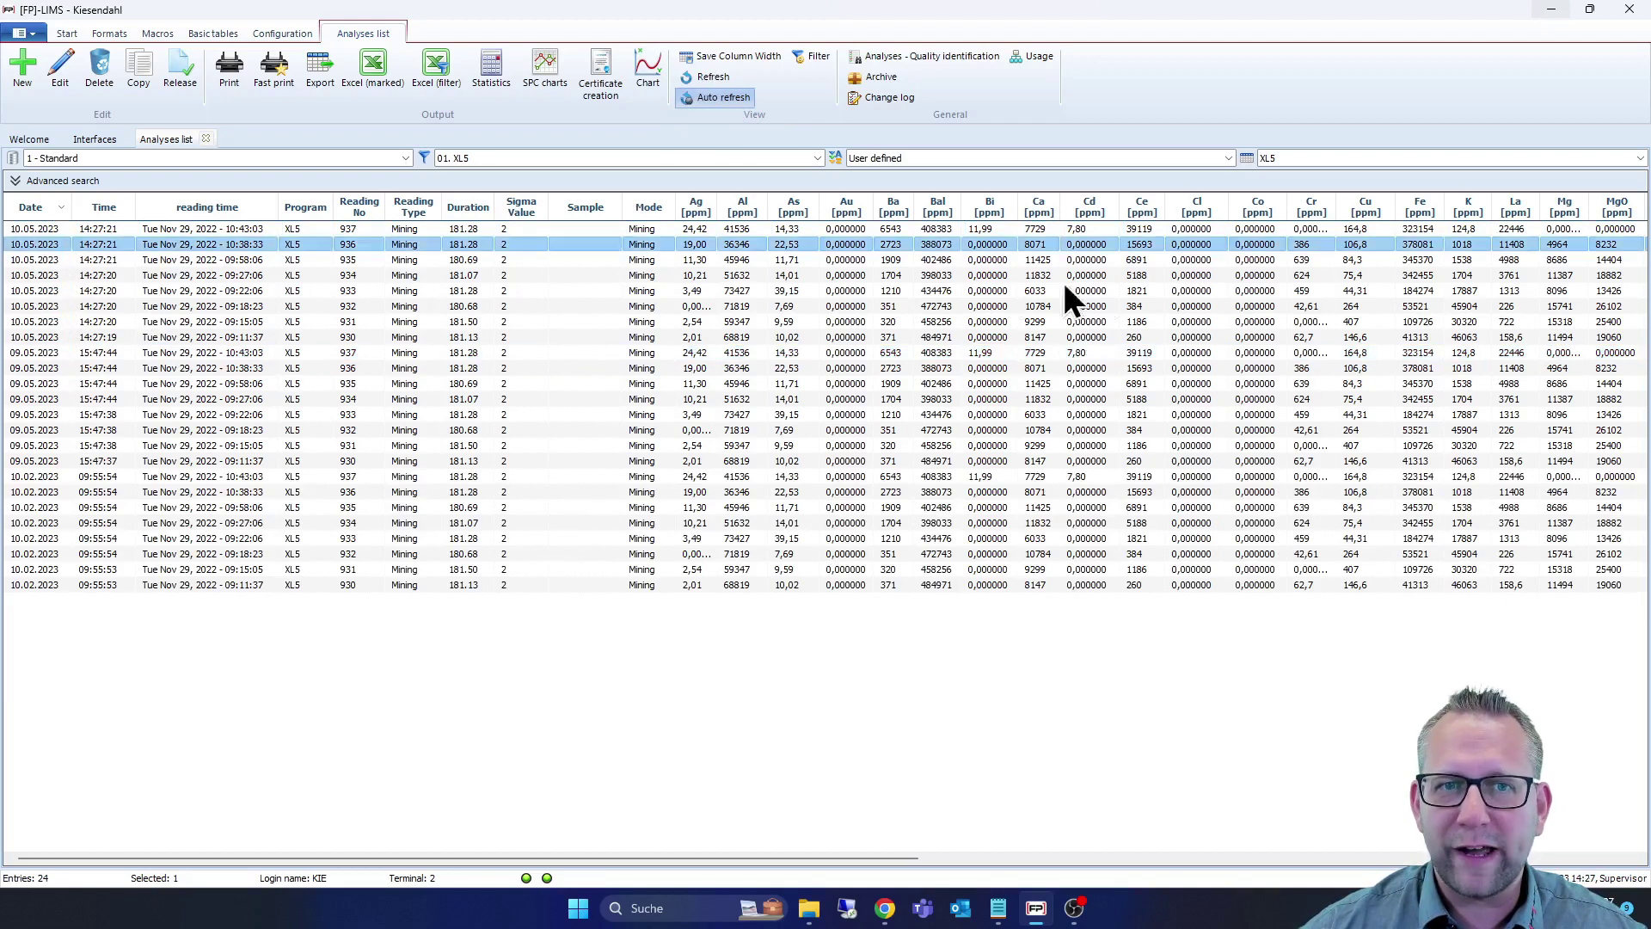